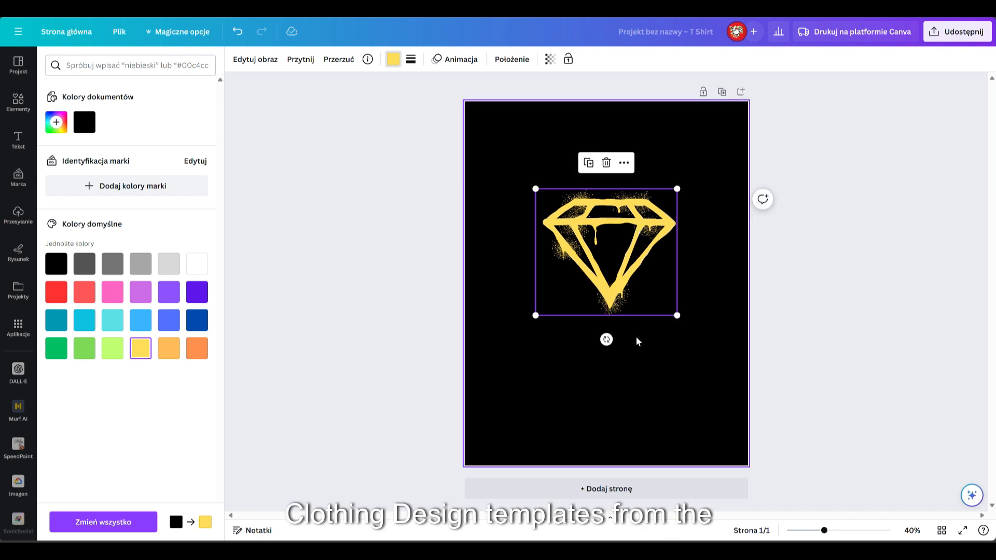
Step: Find graphics for "ramka graffiti" and place the slanted spray-painted frame just below the diamond
{"action": "left_click", "coordinate": [636, 340]}
{"action": "left_click", "coordinate": [18, 101]}
{"action": "left_click", "coordinate": [116, 66]}
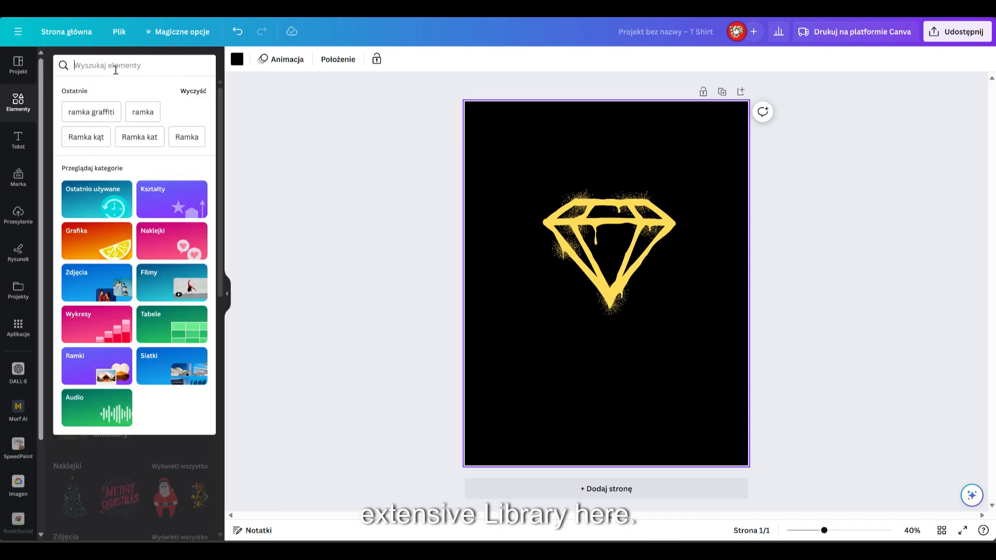
{"action": "left_click", "coordinate": [89, 112]}
{"action": "left_click", "coordinate": [191, 154]}
{"action": "scroll", "coordinate": [154, 436], "scroll_direction": "down", "scroll_amount": 3}
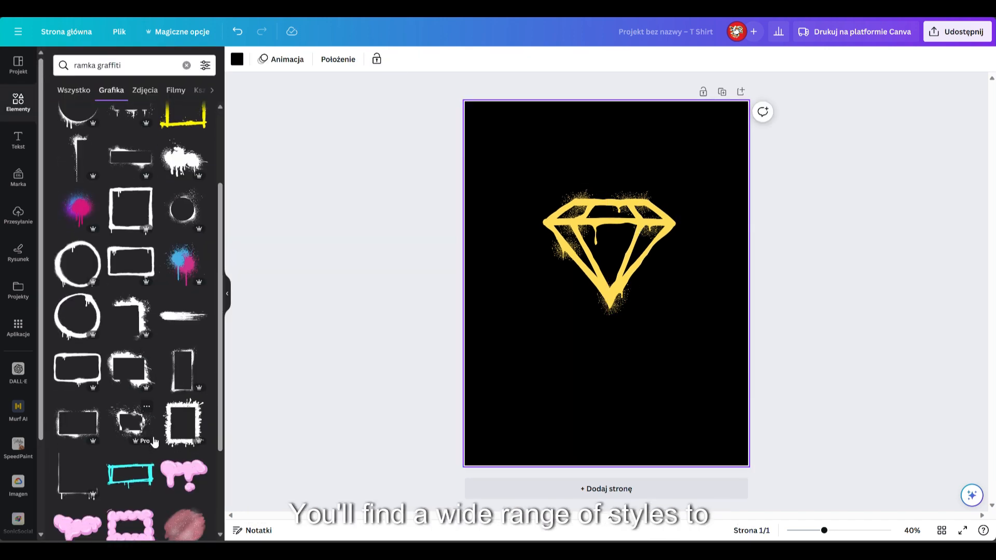
{"action": "scroll", "coordinate": [154, 442], "scroll_direction": "down", "scroll_amount": 8}
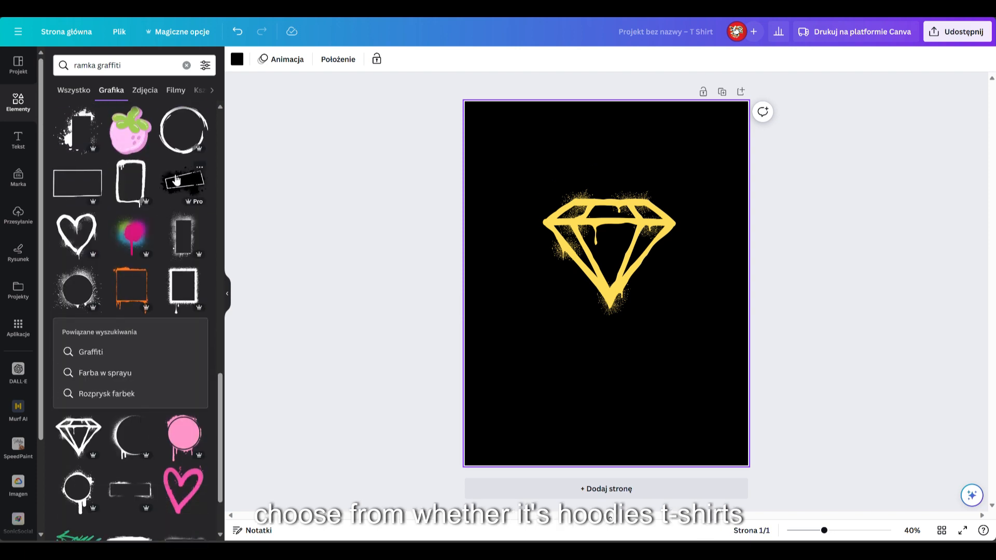
{"action": "left_click", "coordinate": [181, 184]}
{"action": "left_click_drag", "start_coordinate": [641, 298], "coordinate": [627, 328]}
Step: Recolour the slanted graffiti frame to the same yellow as the diamond
{"action": "left_click", "coordinate": [393, 58]}
{"action": "left_click", "coordinate": [113, 122]}
{"action": "left_click", "coordinate": [511, 291]}
Step: Add the white REFLEKZ Street Wear logo from the uploaded images and fit it, tilted, inside the graffiti frame
{"action": "left_click", "coordinate": [19, 215]}
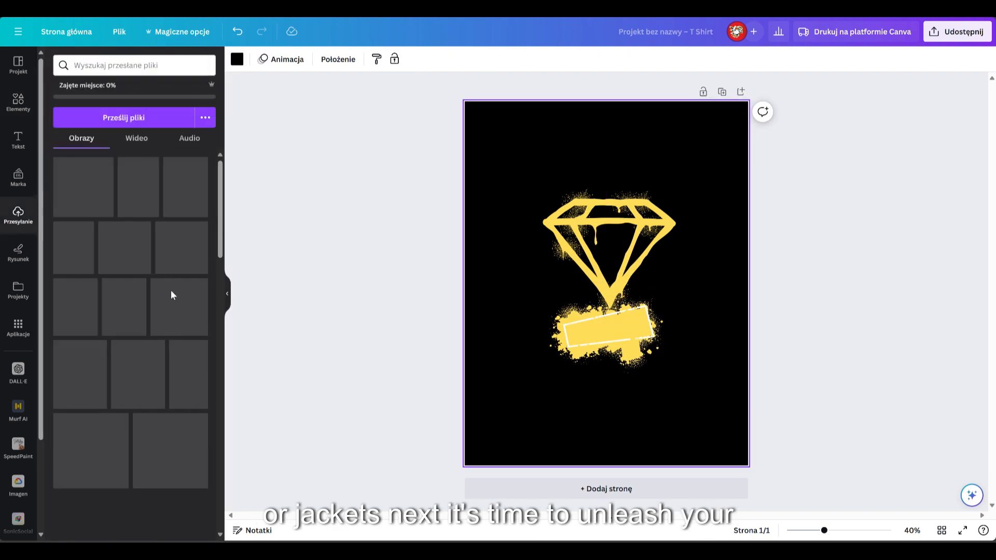
{"action": "scroll", "coordinate": [145, 358], "scroll_direction": "down", "scroll_amount": 15}
{"action": "scroll", "coordinate": [145, 357], "scroll_direction": "down", "scroll_amount": 10}
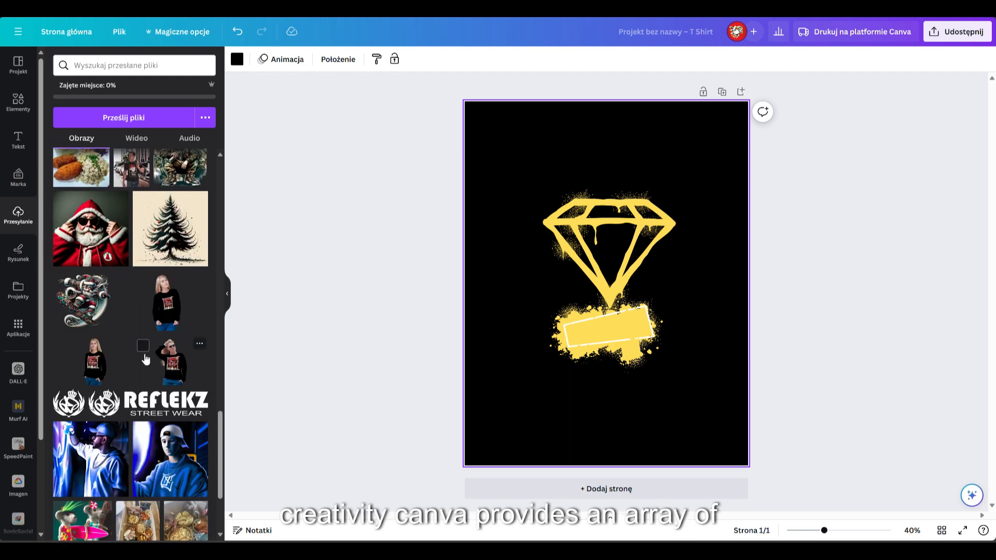
{"action": "left_click", "coordinate": [145, 331]}
{"action": "left_click_drag", "start_coordinate": [713, 258], "coordinate": [581, 294]}
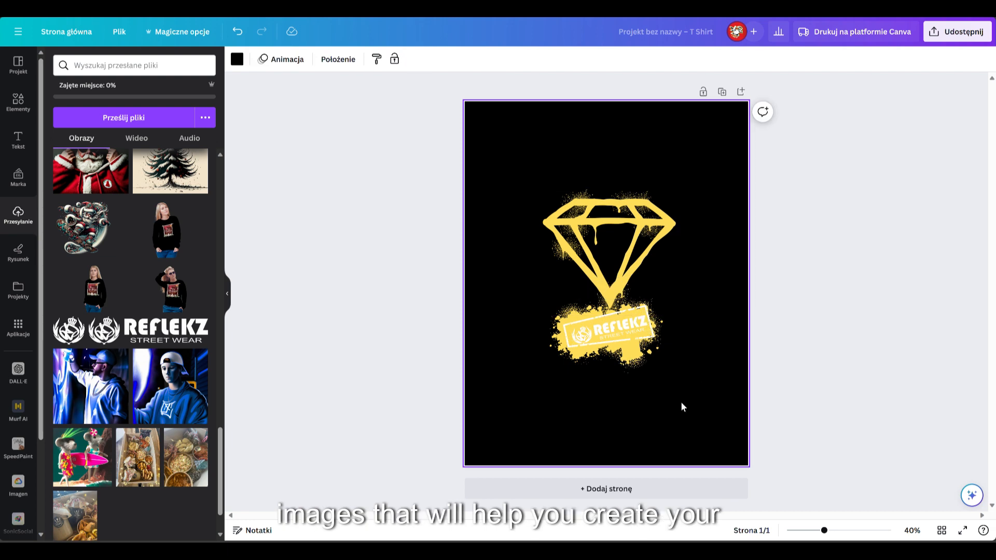
{"action": "scroll", "coordinate": [681, 405], "scroll_direction": "up", "scroll_amount": 8}
{"action": "left_click_drag", "start_coordinate": [601, 365], "coordinate": [601, 367]}
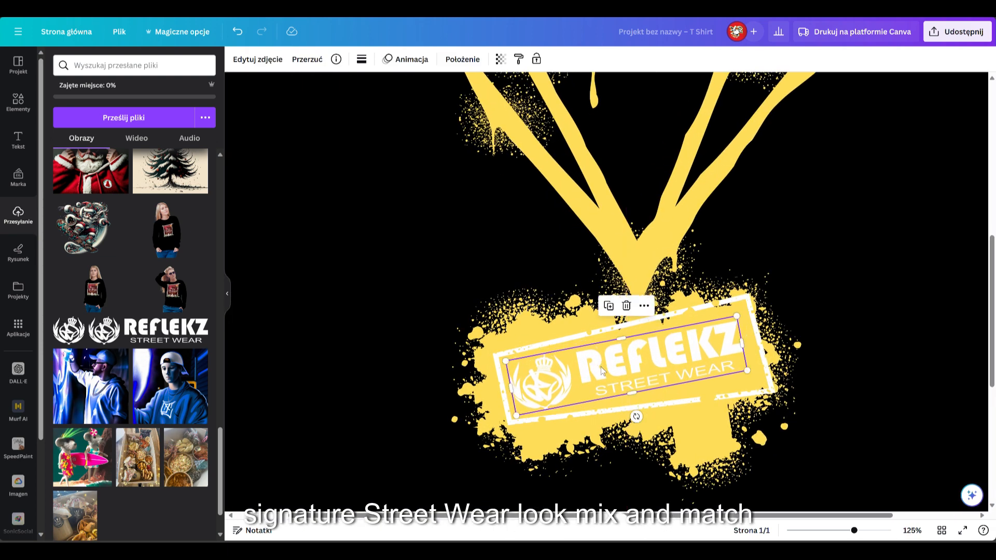
{"action": "left_click", "coordinate": [865, 289]}
{"action": "scroll", "coordinate": [865, 289], "scroll_direction": "down", "scroll_amount": 8}
Step: Search the graphic elements for "graffiti patterns"
{"action": "left_click", "coordinate": [11, 105]}
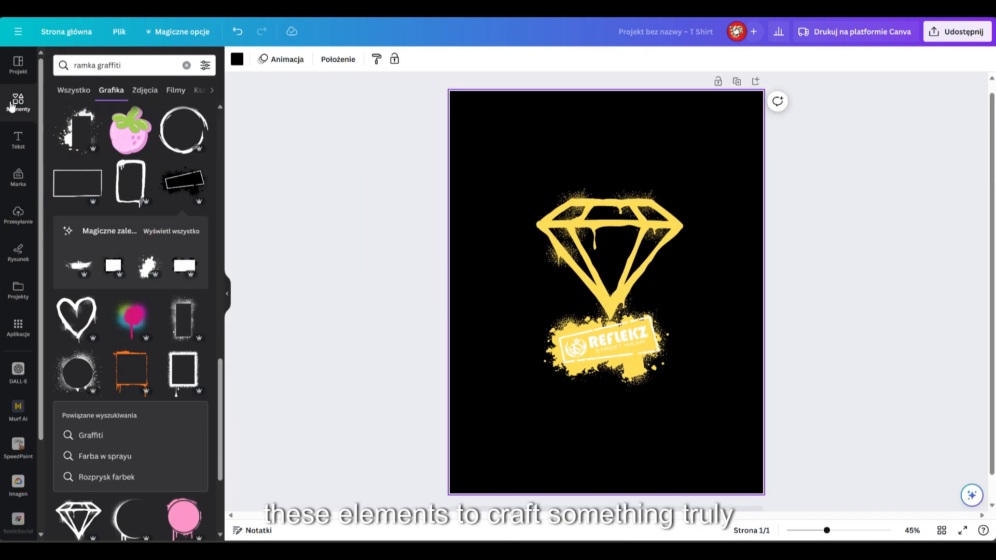
{"action": "scroll", "coordinate": [130, 322], "scroll_direction": "down", "scroll_amount": 15}
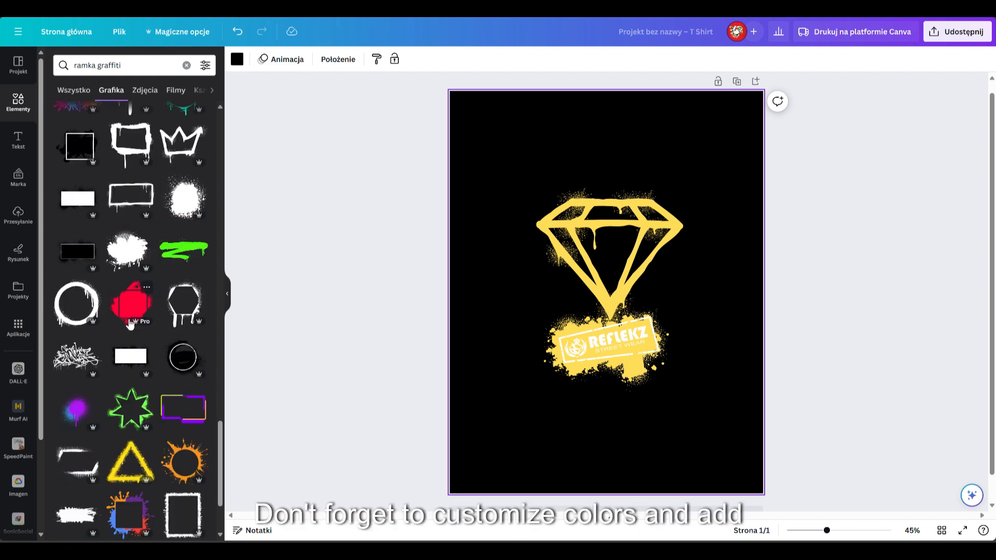
{"action": "scroll", "coordinate": [130, 323], "scroll_direction": "down", "scroll_amount": 15}
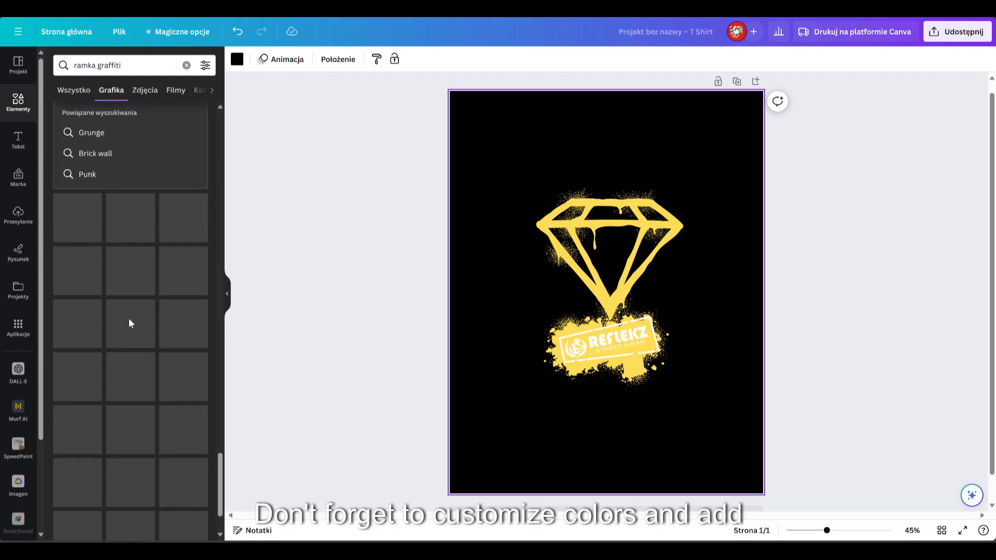
{"action": "scroll", "coordinate": [129, 319], "scroll_direction": "up", "scroll_amount": 20}
{"action": "left_click_drag", "start_coordinate": [96, 65], "coordinate": [42, 70]}
{"action": "key", "text": "BackSpace"}
{"action": "key", "text": "End"}
{"action": "type", "text": "p"}
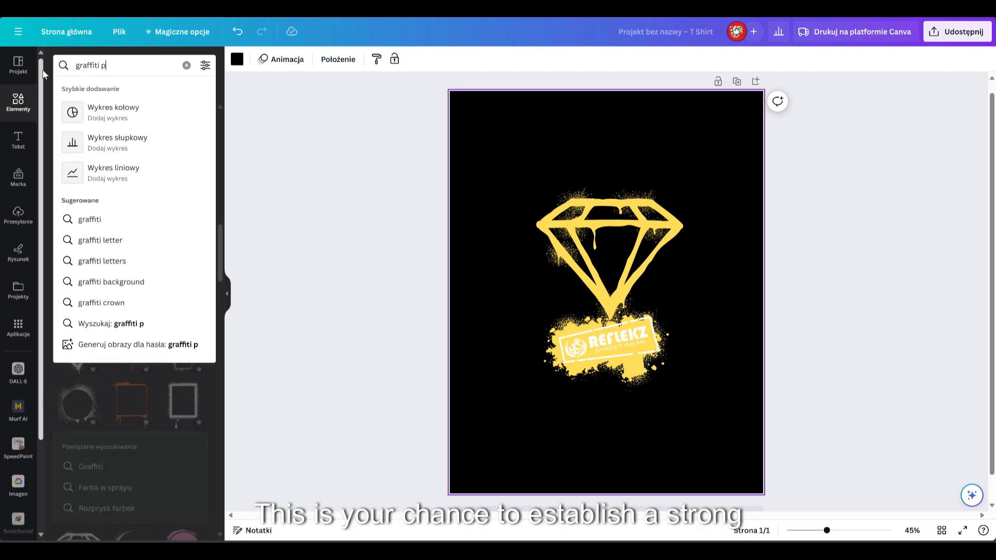
{"action": "type", "text": "atterns"}
{"action": "key", "text": "Return"}
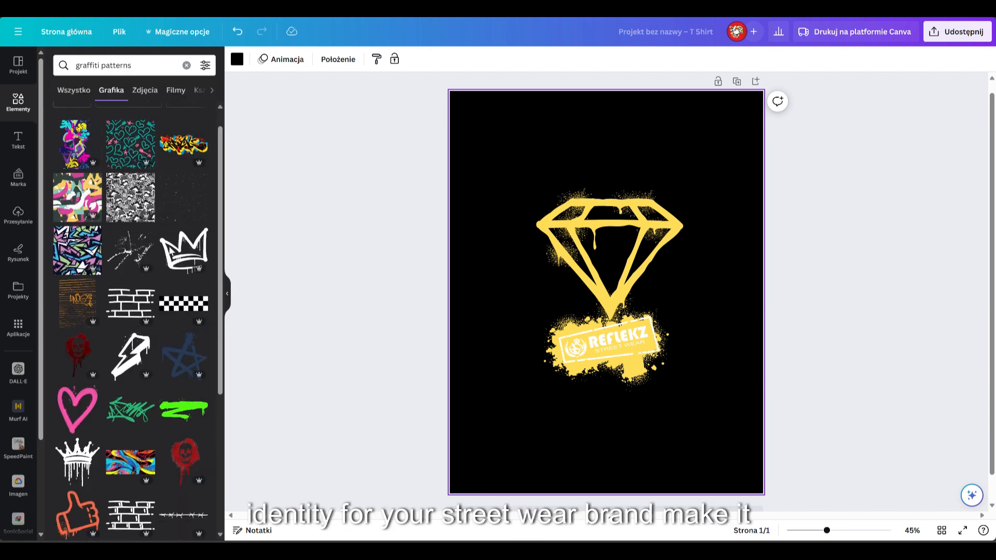
Step: Insert the scattered block-lettering pattern, enlarge it and position it over the diamond and logo
{"action": "scroll", "coordinate": [176, 244], "scroll_direction": "down", "scroll_amount": 8}
{"action": "scroll", "coordinate": [171, 252], "scroll_direction": "down", "scroll_amount": 4}
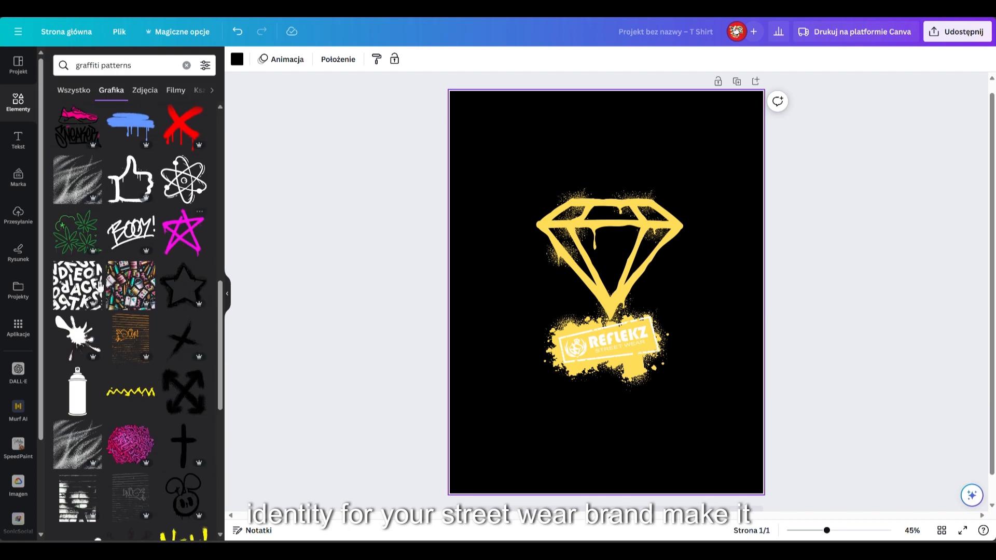
{"action": "left_click", "coordinate": [78, 285]}
{"action": "left_click_drag", "start_coordinate": [670, 229], "coordinate": [748, 151]}
{"action": "left_click_drag", "start_coordinate": [689, 188], "coordinate": [650, 209]}
Step: Recolour the lettering pattern light grey and move it slightly lower on the design
{"action": "left_click", "coordinate": [393, 59]}
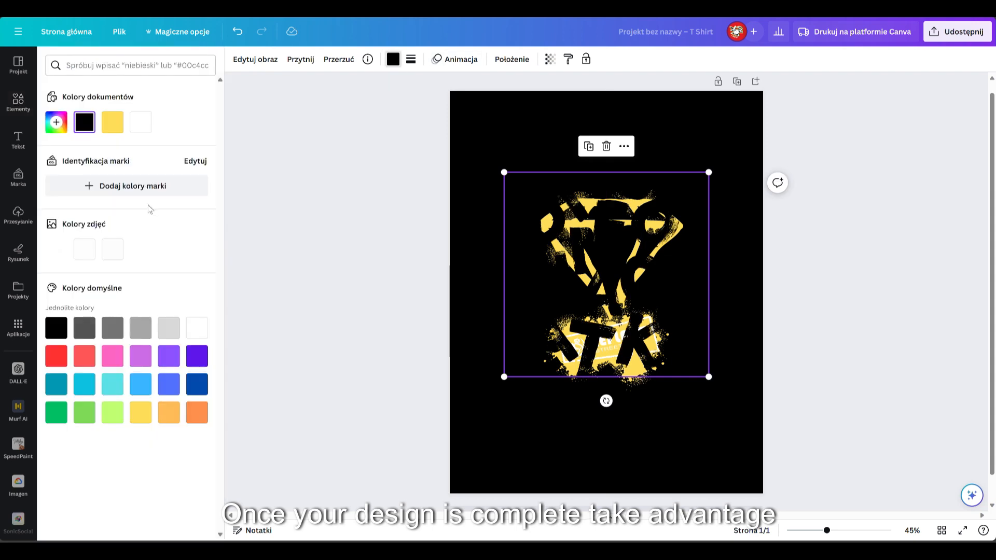
{"action": "left_click", "coordinate": [56, 356]}
{"action": "left_click", "coordinate": [169, 328]}
{"action": "left_click_drag", "start_coordinate": [649, 302], "coordinate": [650, 312]}
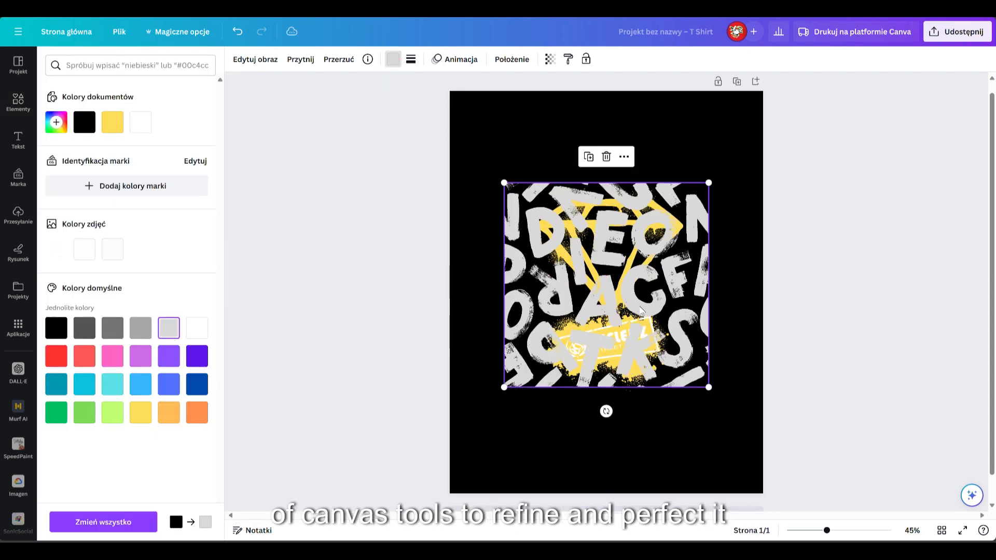
Step: Send the lettering pattern behind the diamond and logo and set its transparency to 21
{"action": "right_click", "coordinate": [672, 282]}
{"action": "mouse_move", "coordinate": [726, 360]}
{"action": "left_click", "coordinate": [890, 410]}
{"action": "left_click", "coordinate": [695, 229]}
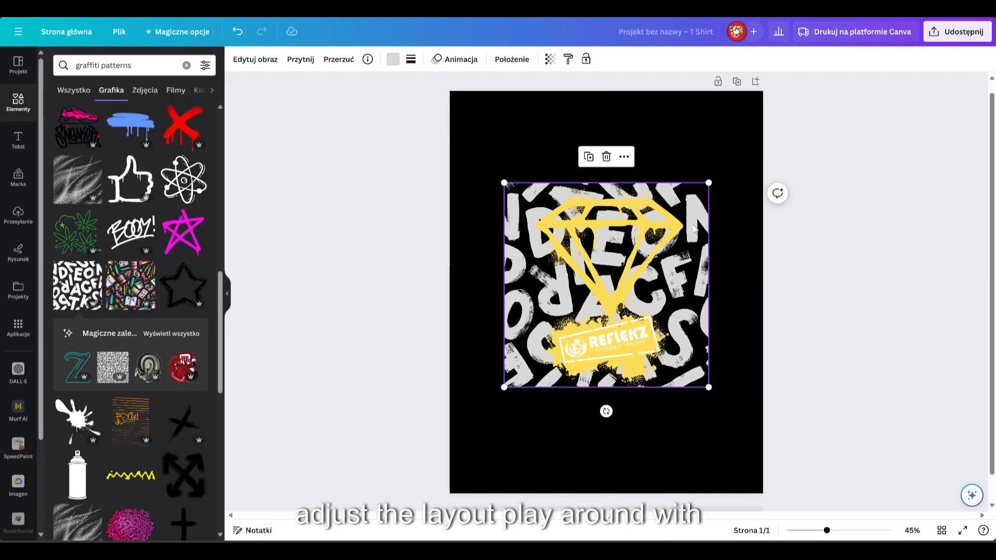
{"action": "left_click_drag", "start_coordinate": [508, 100], "coordinate": [474, 101]}
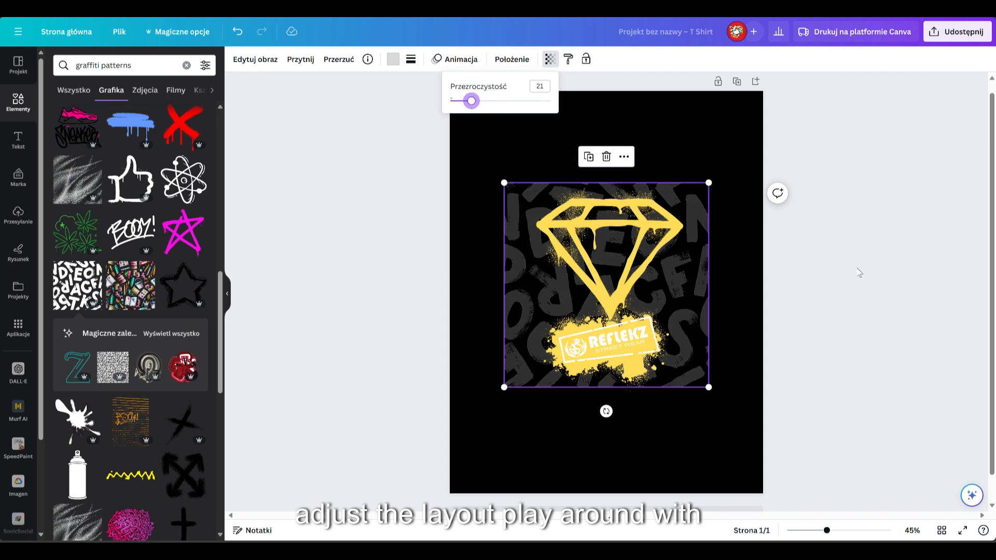
{"action": "left_click", "coordinate": [708, 457]}
Step: Try a white paint splash graphic over the design and remove it again
{"action": "scroll", "coordinate": [128, 337], "scroll_direction": "down", "scroll_amount": 3}
{"action": "left_click", "coordinate": [77, 267]}
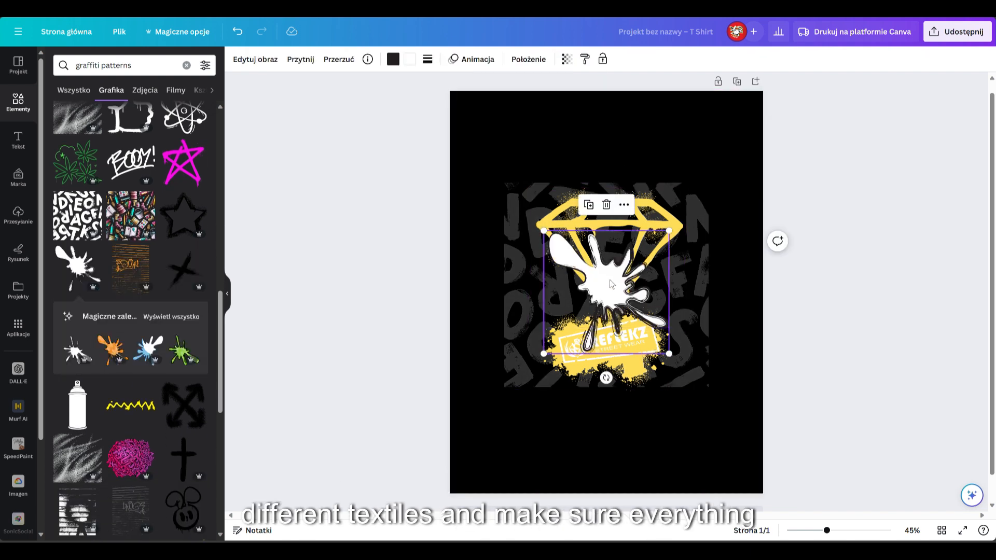
{"action": "left_click_drag", "start_coordinate": [617, 288], "coordinate": [540, 374]}
{"action": "key", "text": "Delete"}
{"action": "left_click", "coordinate": [165, 317]}
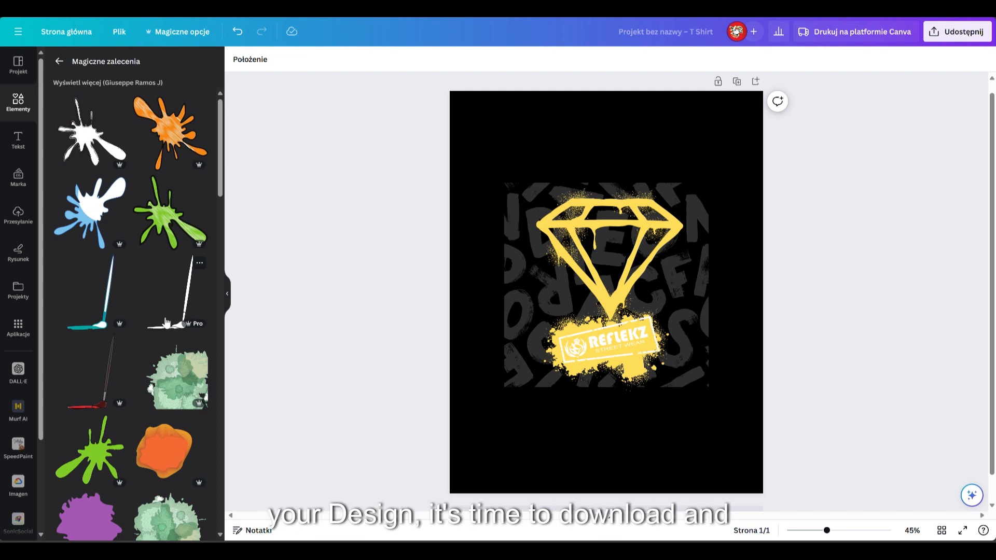
{"action": "scroll", "coordinate": [178, 384], "scroll_direction": "down", "scroll_amount": 12}
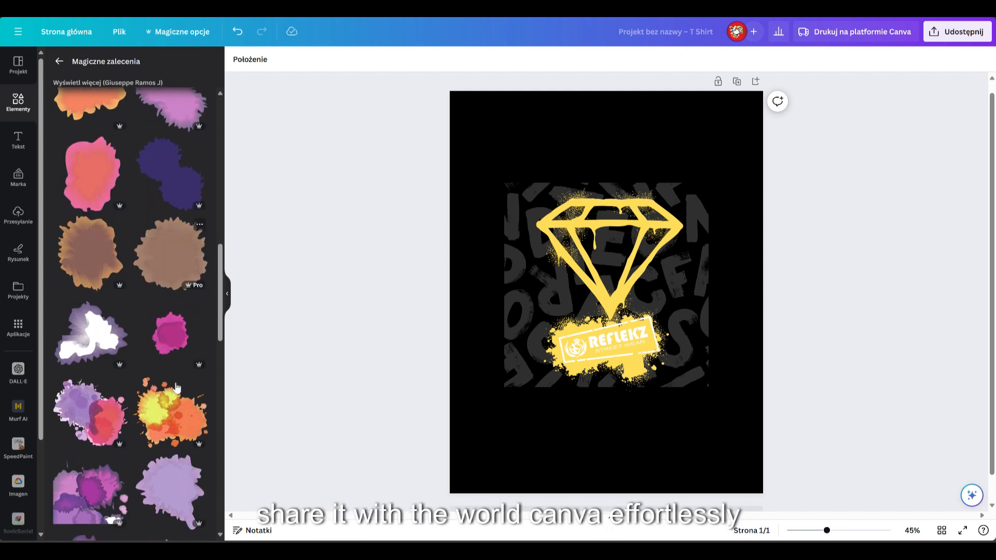
{"action": "scroll", "coordinate": [179, 280], "scroll_direction": "up", "scroll_amount": 12}
{"action": "left_click", "coordinate": [59, 61]}
Step: Insert the black-and-white sprayed brick wall graphic and send it to the back, behind all other elements
{"action": "scroll", "coordinate": [77, 385], "scroll_direction": "down", "scroll_amount": 5}
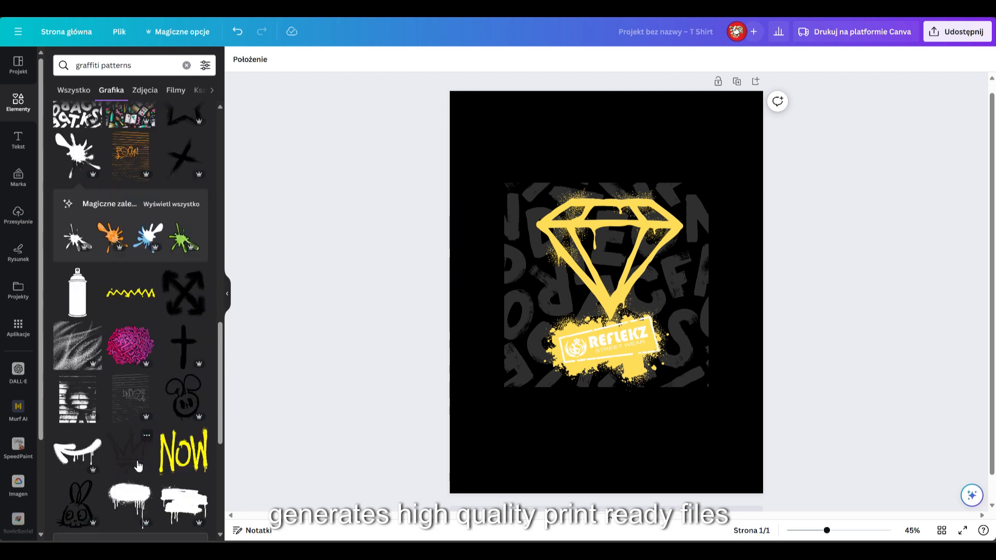
{"action": "left_click", "coordinate": [77, 385]}
{"action": "right_click", "coordinate": [637, 290]}
{"action": "mouse_move", "coordinate": [680, 317]}
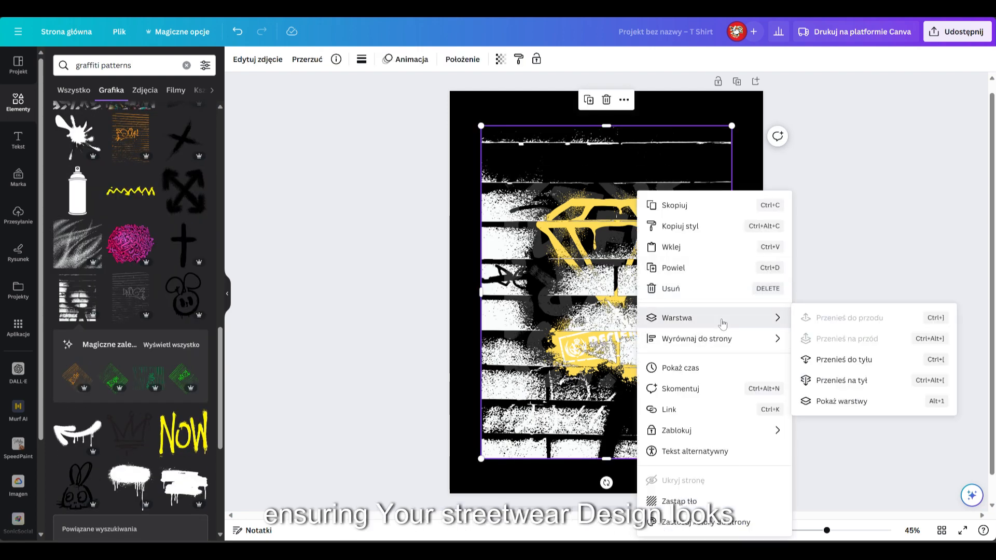
{"action": "left_click", "coordinate": [850, 379]}
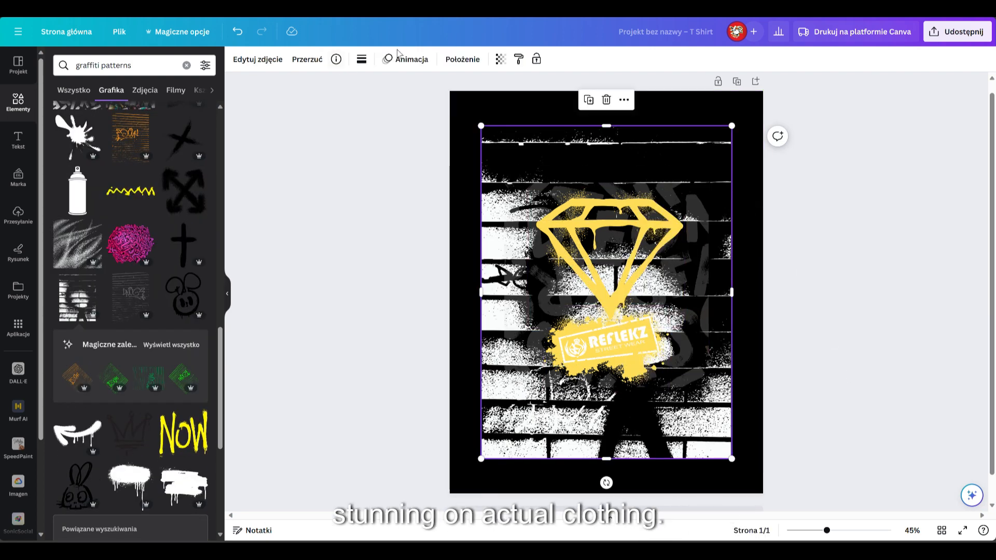
Step: Make the brick wall graphic semi-transparent so it fades into the black background
{"action": "left_click", "coordinate": [500, 59]}
{"action": "left_click_drag", "start_coordinate": [500, 101], "coordinate": [435, 101]}
{"action": "left_click", "coordinate": [875, 277]}
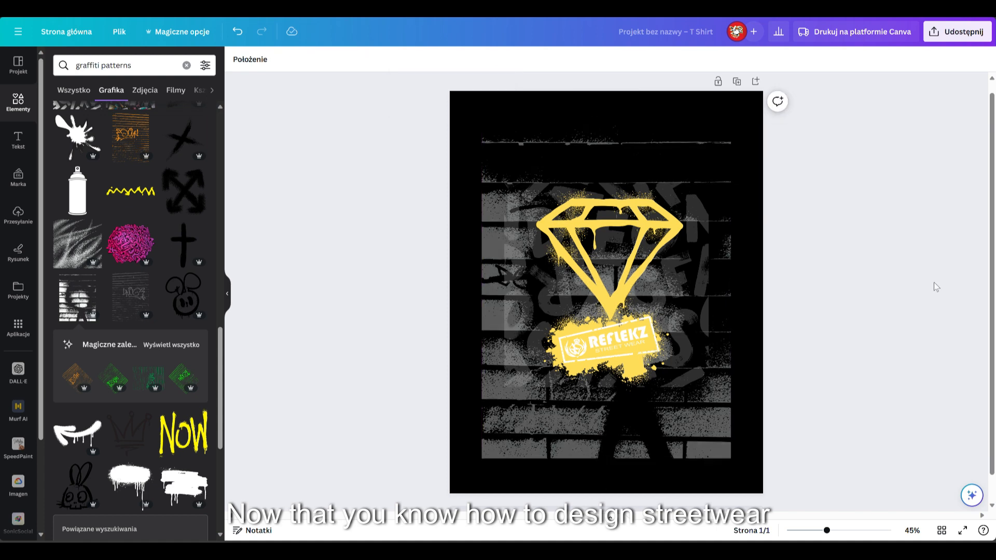
Step: Add the dripping zigzag brush stroke, colour it yellow and rotate it to underline the logo
{"action": "scroll", "coordinate": [138, 338], "scroll_direction": "down", "scroll_amount": 5}
{"action": "left_click", "coordinate": [128, 340]}
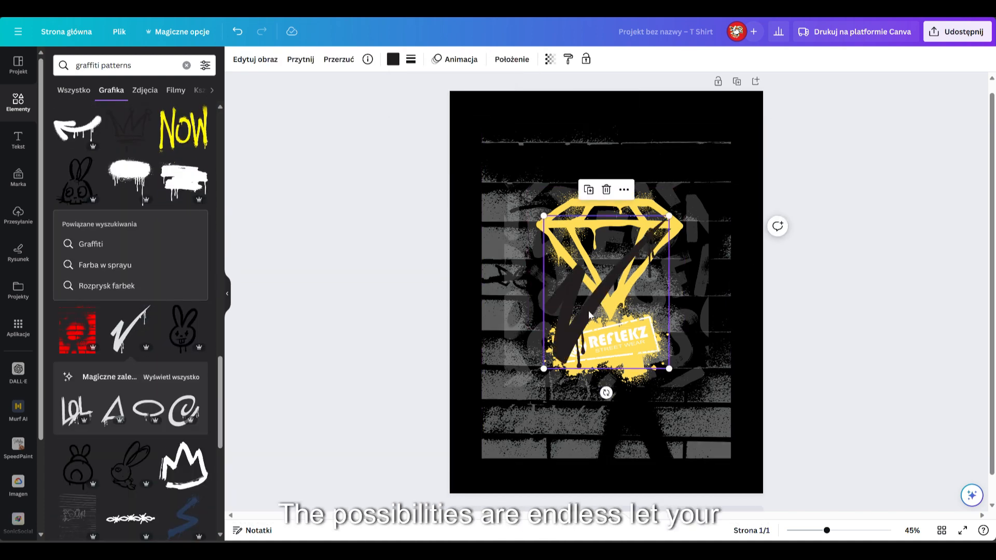
{"action": "left_click_drag", "start_coordinate": [589, 315], "coordinate": [648, 398]}
{"action": "left_click", "coordinate": [394, 59]}
{"action": "left_click", "coordinate": [169, 121]}
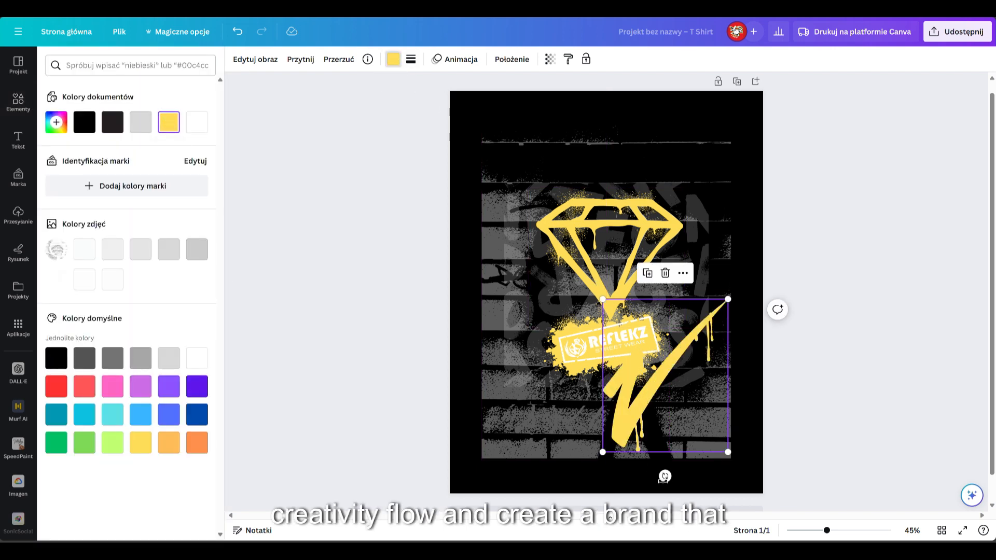
{"action": "left_click_drag", "start_coordinate": [664, 476], "coordinate": [605, 455]}
{"action": "left_click", "coordinate": [902, 303]}
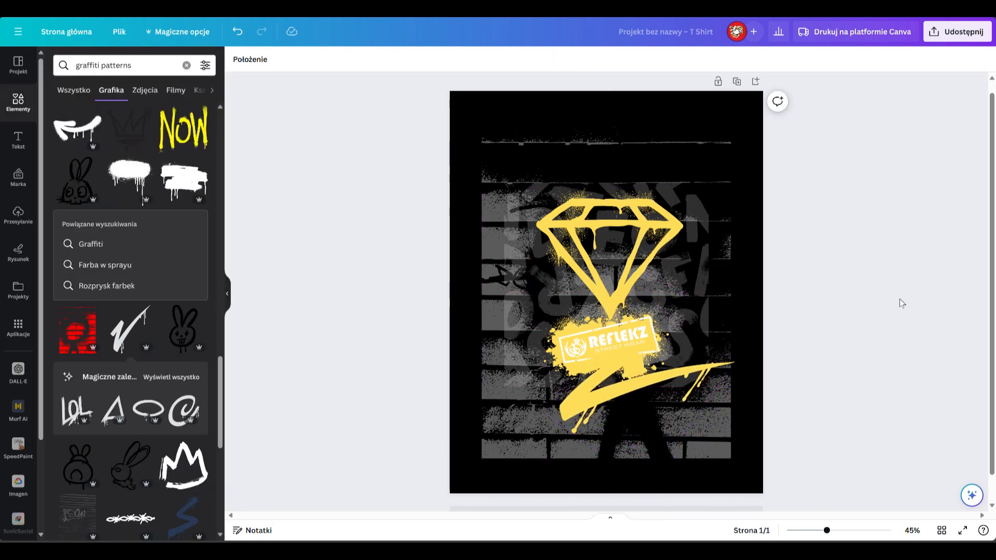
Step: Replace the diamond with the sad bear face from the stroke's recommended graphics and colour it yellow
{"action": "left_click", "coordinate": [182, 378]}
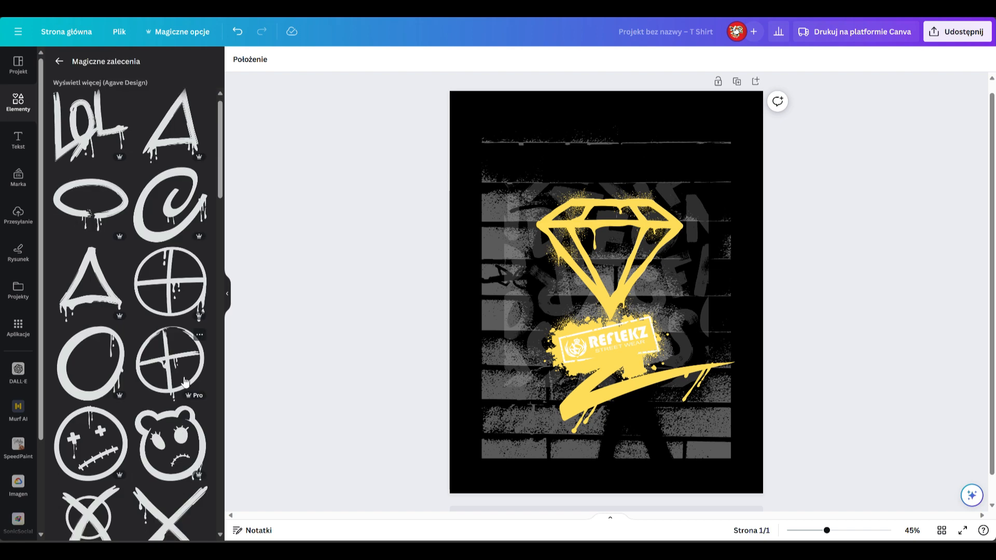
{"action": "scroll", "coordinate": [130, 311], "scroll_direction": "down", "scroll_amount": 4}
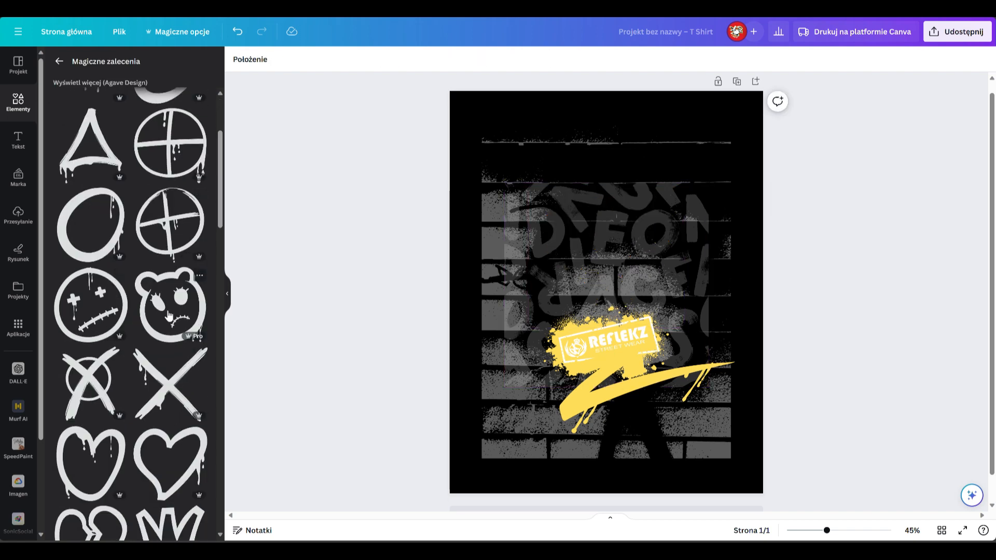
{"action": "left_click", "coordinate": [159, 327]}
{"action": "left_click_drag", "start_coordinate": [609, 283], "coordinate": [596, 249]}
{"action": "left_click", "coordinate": [394, 59]}
{"action": "left_click", "coordinate": [169, 123]}
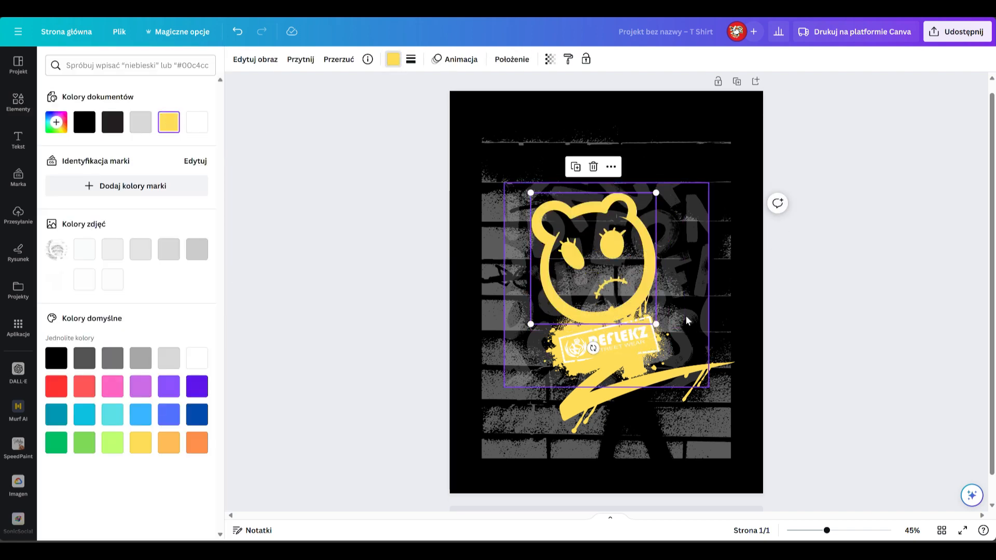
Step: Enlarge the bear face and centre it above the REFLEKZ logo
{"action": "left_click_drag", "start_coordinate": [656, 193], "coordinate": [703, 143]}
{"action": "left_click_drag", "start_coordinate": [659, 208], "coordinate": [633, 212]}
{"action": "left_click", "coordinate": [877, 320]}
Step: Add the scribbled right-angled arrow graphic and place it at the upper-right corner of the design
{"action": "scroll", "coordinate": [123, 430], "scroll_direction": "down", "scroll_amount": 9}
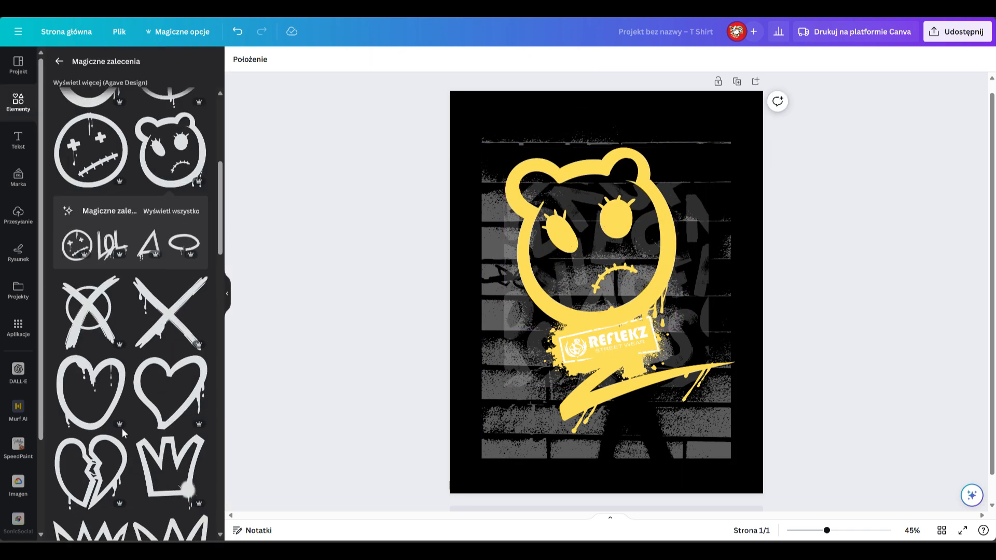
{"action": "scroll", "coordinate": [123, 434], "scroll_direction": "down", "scroll_amount": 15}
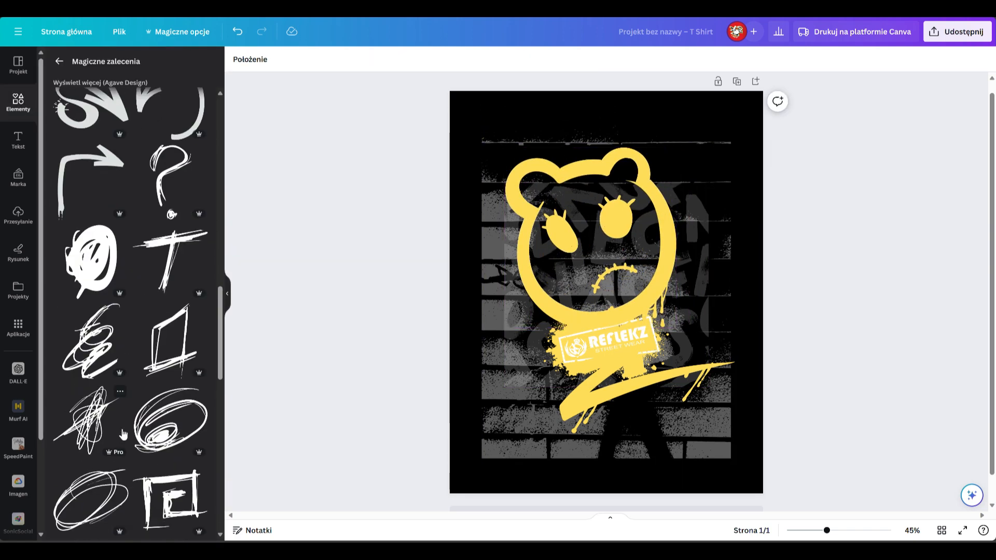
{"action": "scroll", "coordinate": [123, 434], "scroll_direction": "down", "scroll_amount": 8}
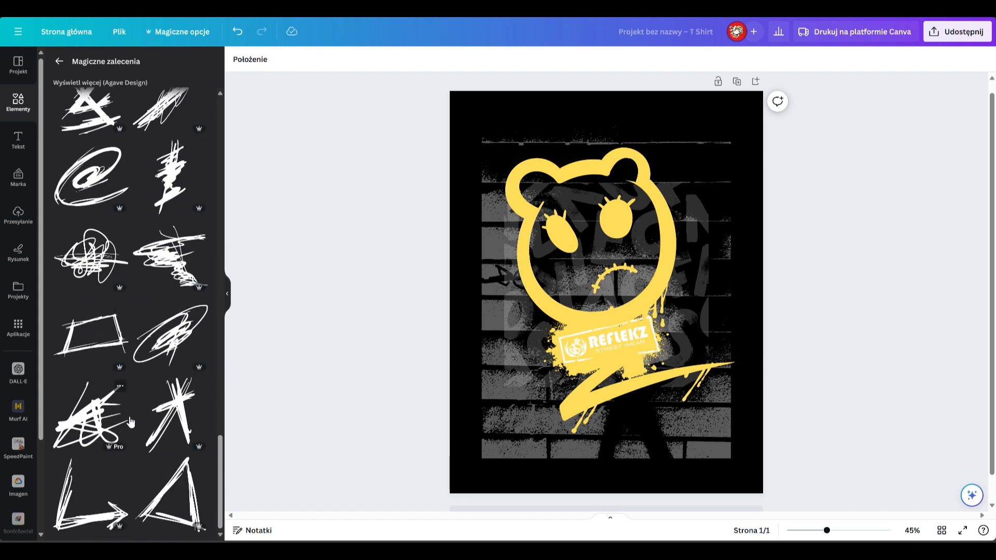
{"action": "left_click", "coordinate": [106, 482]}
{"action": "left_click_drag", "start_coordinate": [594, 335], "coordinate": [511, 456]}
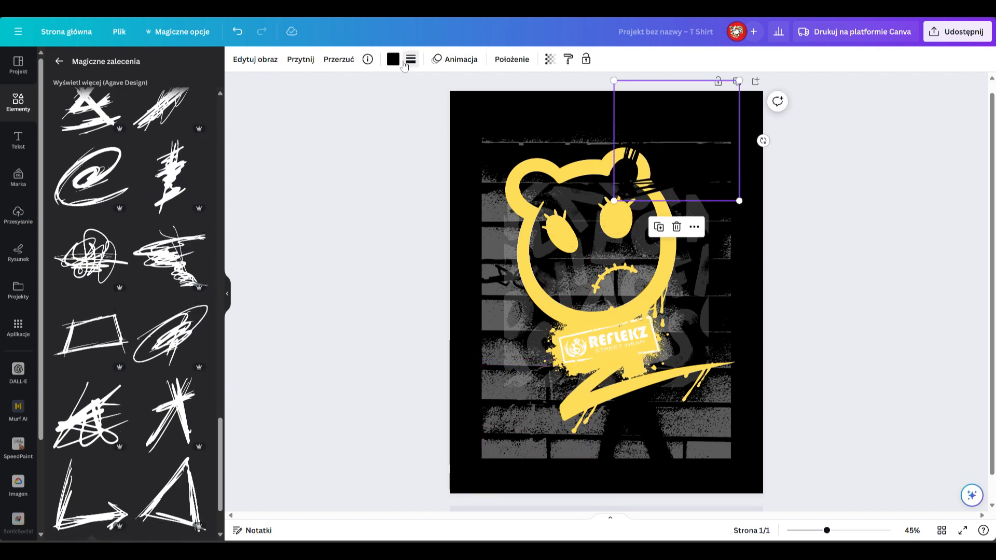
Step: Recolour the scribbled arrow yellow and flip it horizontally
{"action": "left_click", "coordinate": [404, 63]}
{"action": "left_click", "coordinate": [143, 129]}
{"action": "left_click", "coordinate": [340, 60]}
{"action": "left_click", "coordinate": [346, 85]}
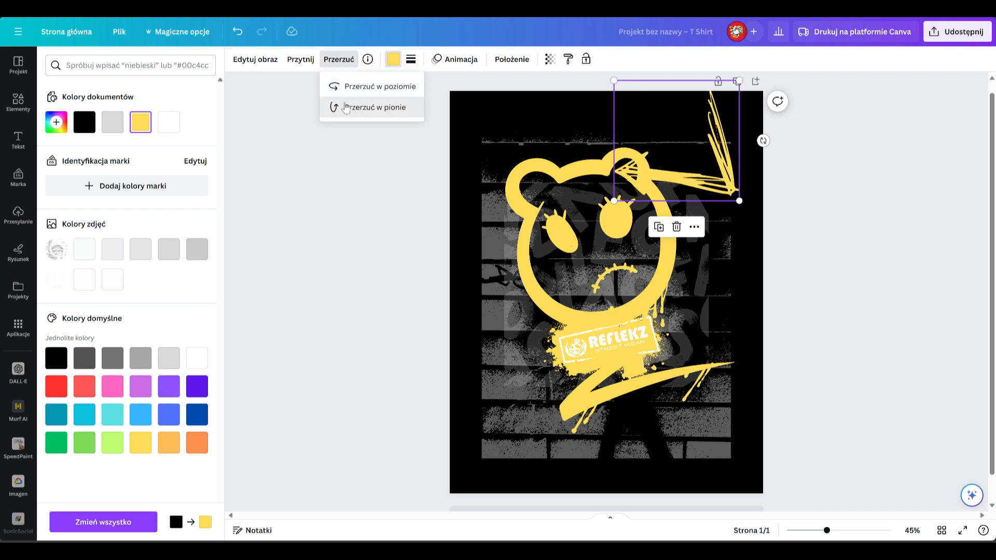
Step: Try the scribbled arrow flipped vertically beside the bear's head and delete it from the design
{"action": "left_click", "coordinate": [345, 107]}
{"action": "left_click_drag", "start_coordinate": [698, 101], "coordinate": [698, 143]}
{"action": "left_click_drag", "start_coordinate": [734, 236], "coordinate": [700, 203]}
{"action": "left_click_drag", "start_coordinate": [667, 142], "coordinate": [706, 141]}
{"action": "key", "text": "Delete"}
Step: Try a duplicate of the dripping paint stroke above the bear's head, rotated and flipped
{"action": "left_click", "coordinate": [644, 381]}
{"action": "left_click", "coordinate": [622, 257]}
{"action": "left_click_drag", "start_coordinate": [630, 392], "coordinate": [619, 145]}
{"action": "left_click", "coordinate": [300, 60]}
{"action": "left_click", "coordinate": [618, 231]}
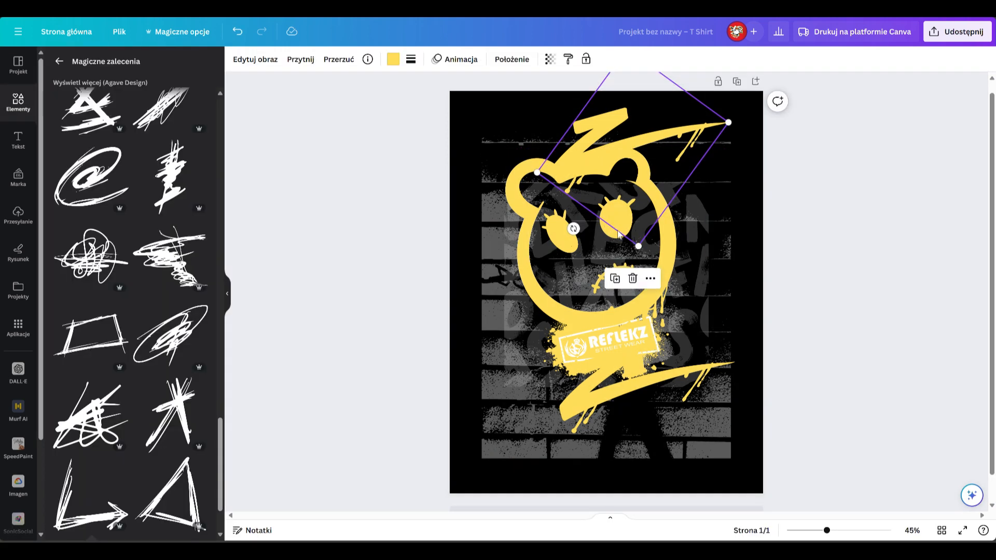
{"action": "left_click", "coordinate": [374, 92]}
{"action": "left_click", "coordinate": [375, 93]}
{"action": "left_click", "coordinate": [374, 90]}
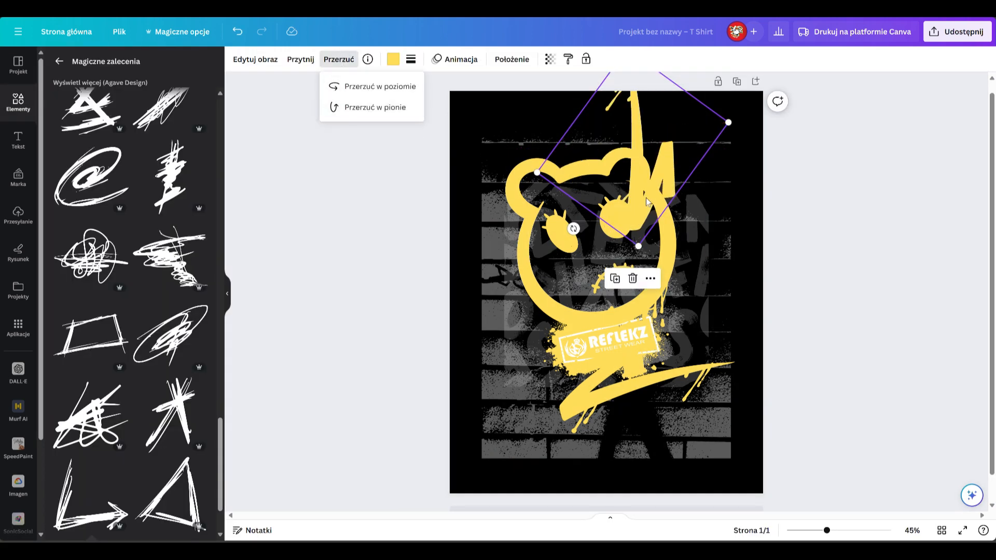
{"action": "left_click_drag", "start_coordinate": [653, 196], "coordinate": [554, 243]}
{"action": "left_click_drag", "start_coordinate": [580, 191], "coordinate": [592, 136]}
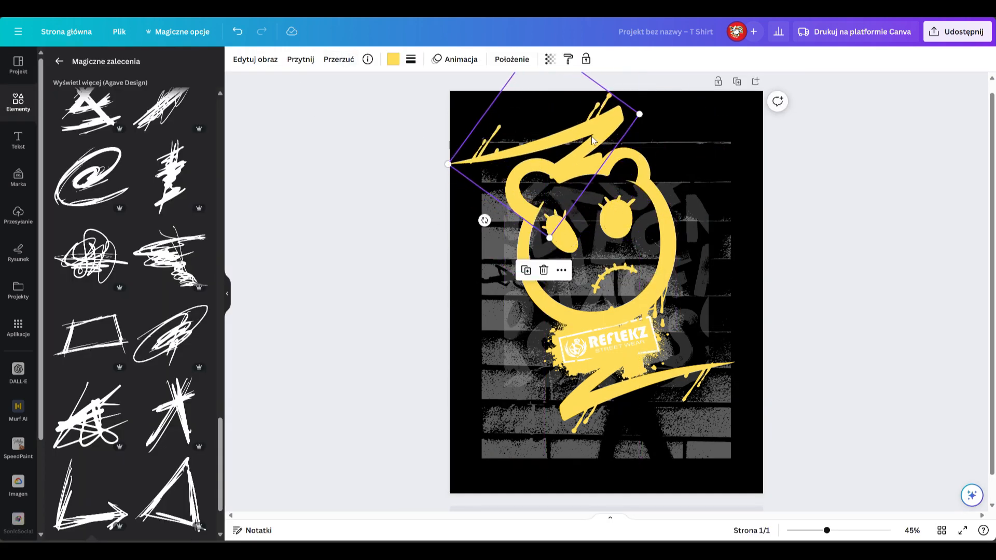
Step: Try the duplicated stroke at a smaller size on the bear's ear and beside the REFLEKZ logo
{"action": "left_click_drag", "start_coordinate": [450, 163], "coordinate": [527, 143]}
{"action": "left_click_drag", "start_coordinate": [597, 139], "coordinate": [577, 152]}
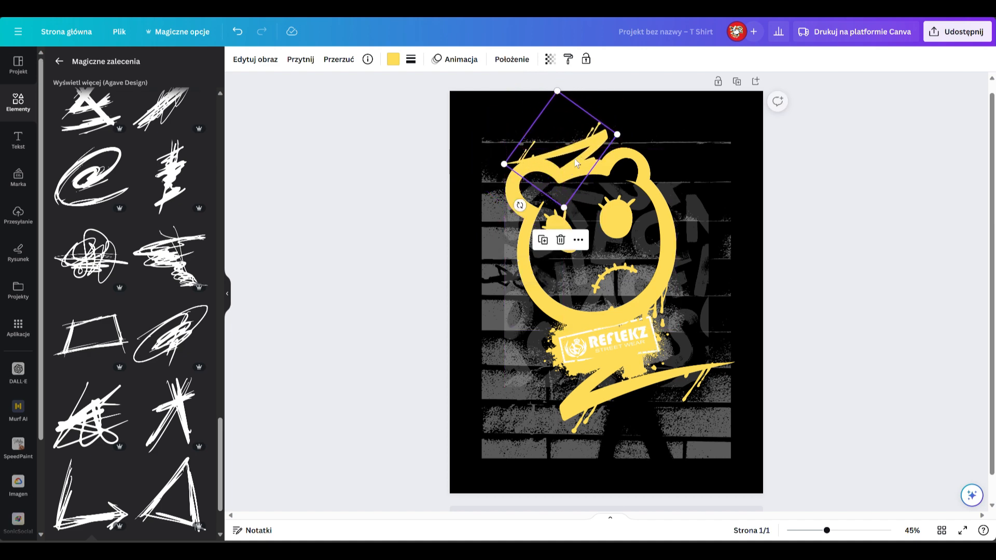
{"action": "left_click", "coordinate": [296, 61]}
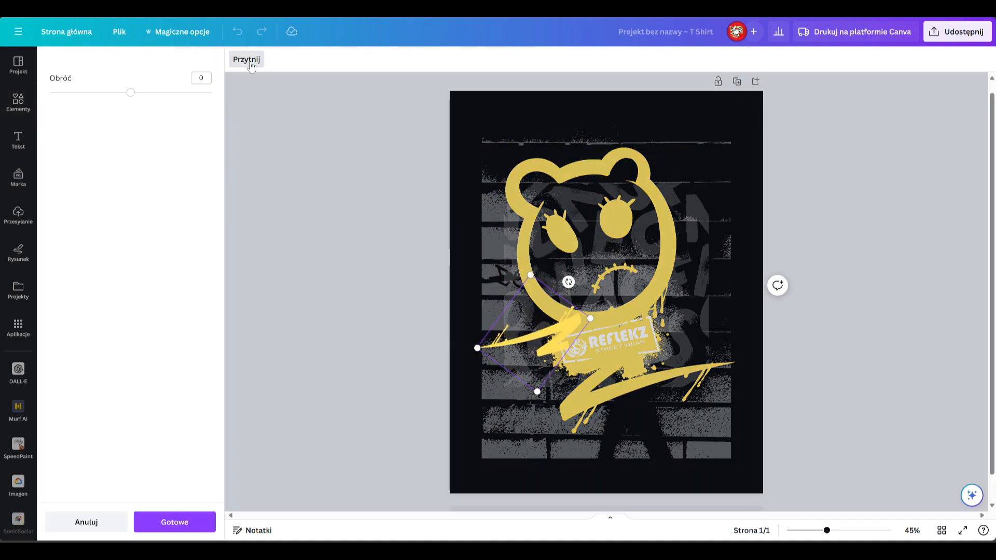
{"action": "left_click", "coordinate": [261, 90]}
{"action": "left_click", "coordinate": [338, 60]}
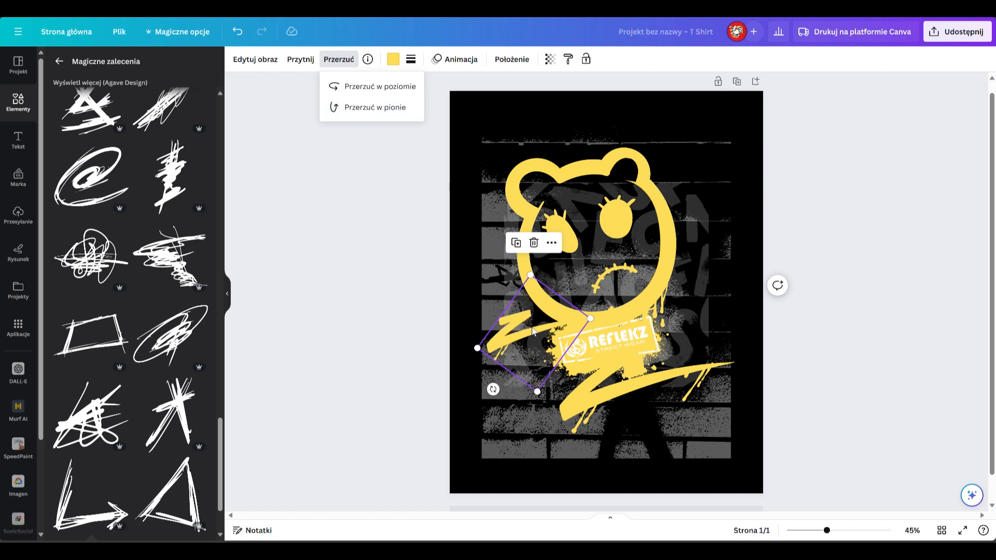
{"action": "left_click_drag", "start_coordinate": [533, 331], "coordinate": [634, 321]}
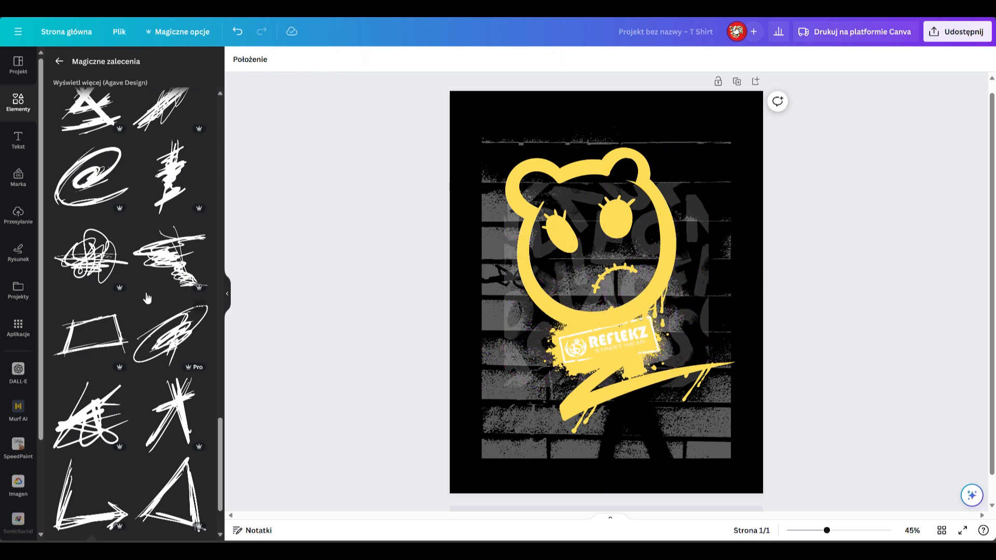
Step: Add the dense circular scribble graphic and enlarge it until it covers the whole bear face
{"action": "scroll", "coordinate": [147, 297], "scroll_direction": "up", "scroll_amount": 5}
{"action": "left_click", "coordinate": [171, 441]}
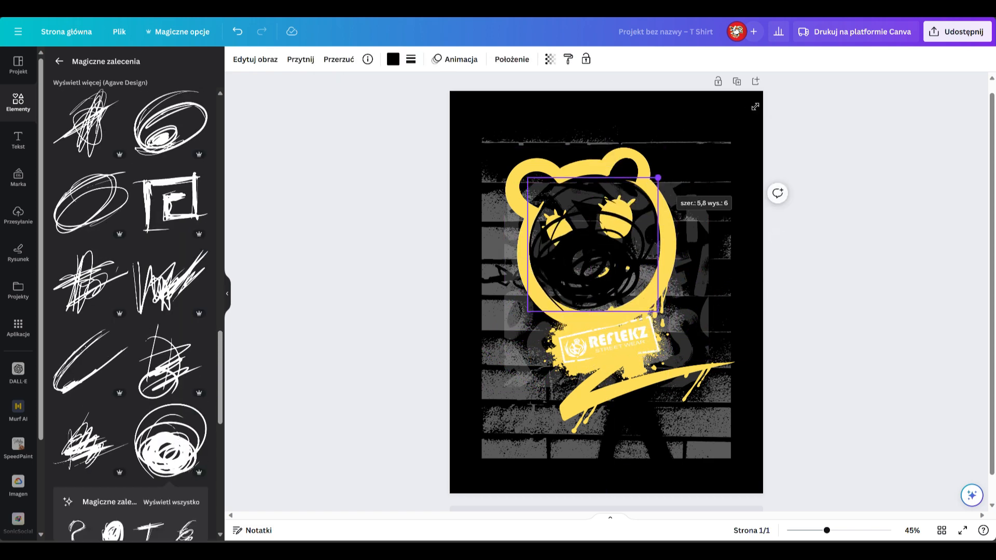
{"action": "left_click_drag", "start_coordinate": [756, 106], "coordinate": [752, 81]}
{"action": "left_click_drag", "start_coordinate": [675, 198], "coordinate": [630, 224]}
{"action": "left_click_drag", "start_coordinate": [706, 108], "coordinate": [725, 88]}
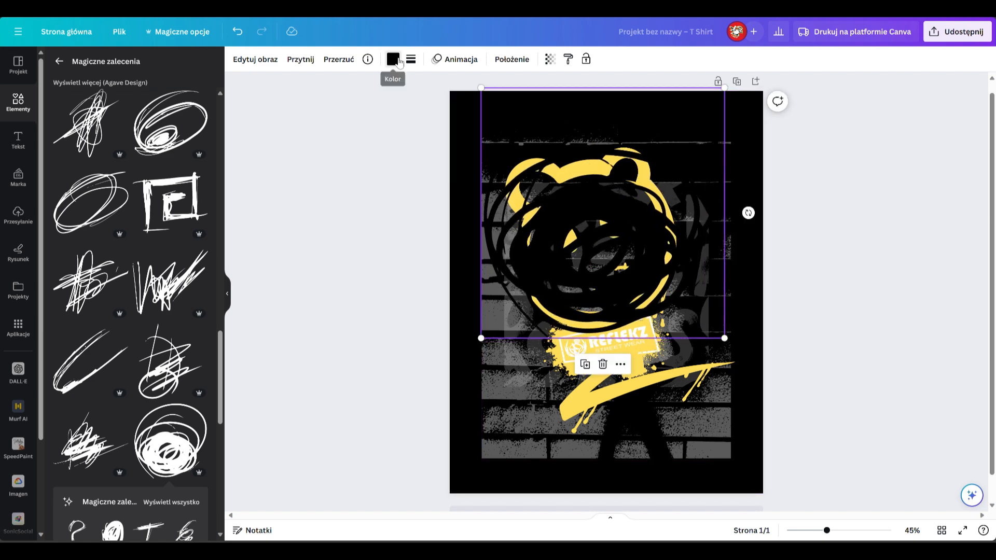
Step: Recolour the circular scribble dark mustard yellow, about #C29D06
{"action": "left_click", "coordinate": [394, 59]}
{"action": "left_click", "coordinate": [84, 122]}
{"action": "left_click", "coordinate": [141, 121]}
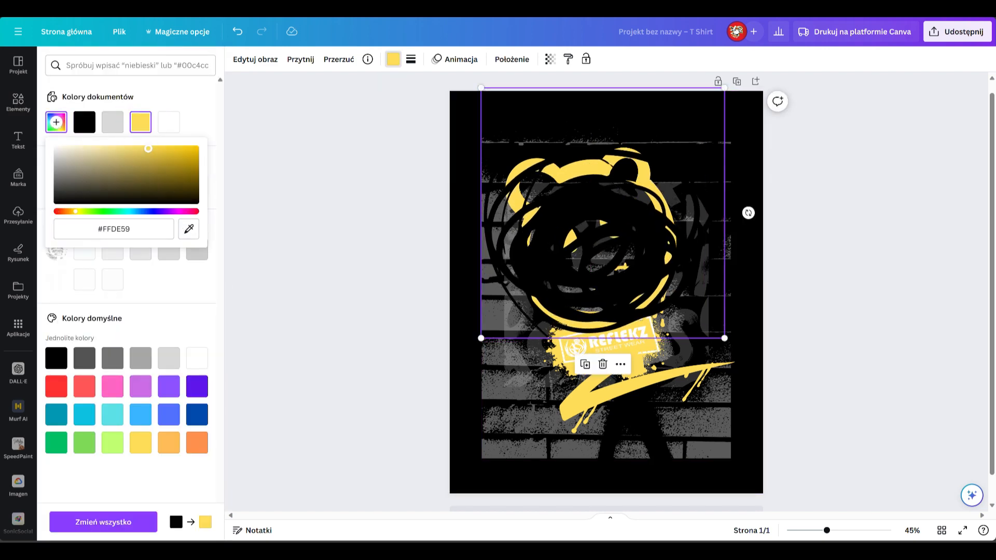
{"action": "left_click", "coordinate": [191, 201]}
{"action": "mouse_move", "coordinate": [189, 181]}
{"action": "left_mouse_down"}
{"action": "mouse_move", "coordinate": [146, 160]}
{"action": "mouse_move", "coordinate": [195, 164]}
{"action": "left_mouse_up"}
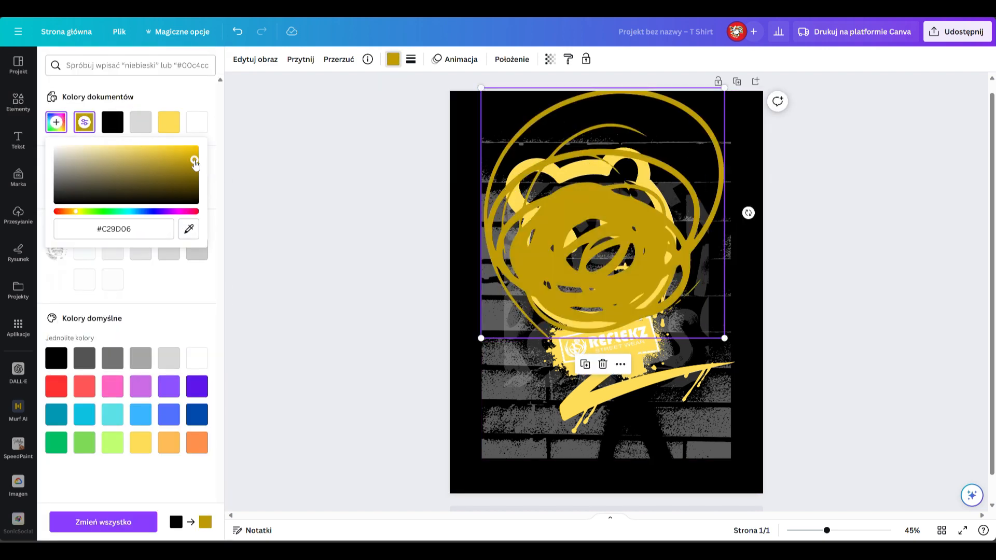
Step: Move the circular scribble beneath the yellow splash in the layer order and strongly reduce its opacity
{"action": "left_click", "coordinate": [657, 251]}
{"action": "right_click", "coordinate": [608, 219]}
{"action": "mouse_move", "coordinate": [648, 345]}
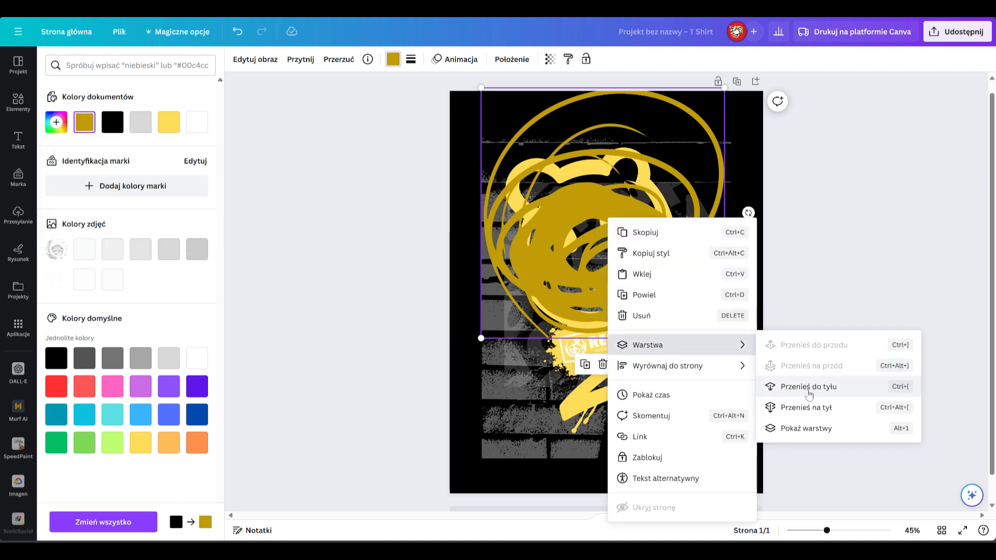
{"action": "left_click", "coordinate": [828, 428]}
{"action": "left_click_drag", "start_coordinate": [151, 128], "coordinate": [159, 229]}
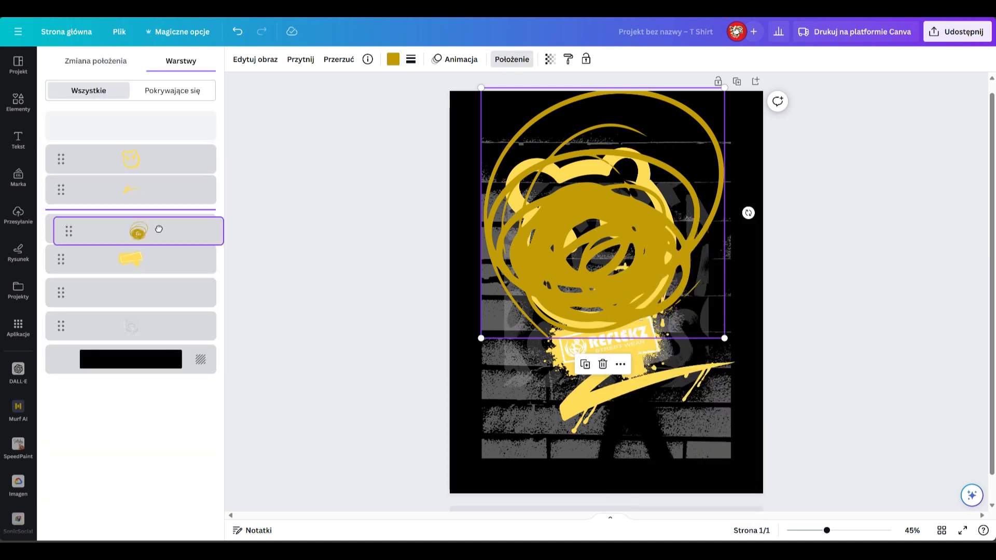
{"action": "left_click_drag", "start_coordinate": [154, 276], "coordinate": [154, 276]}
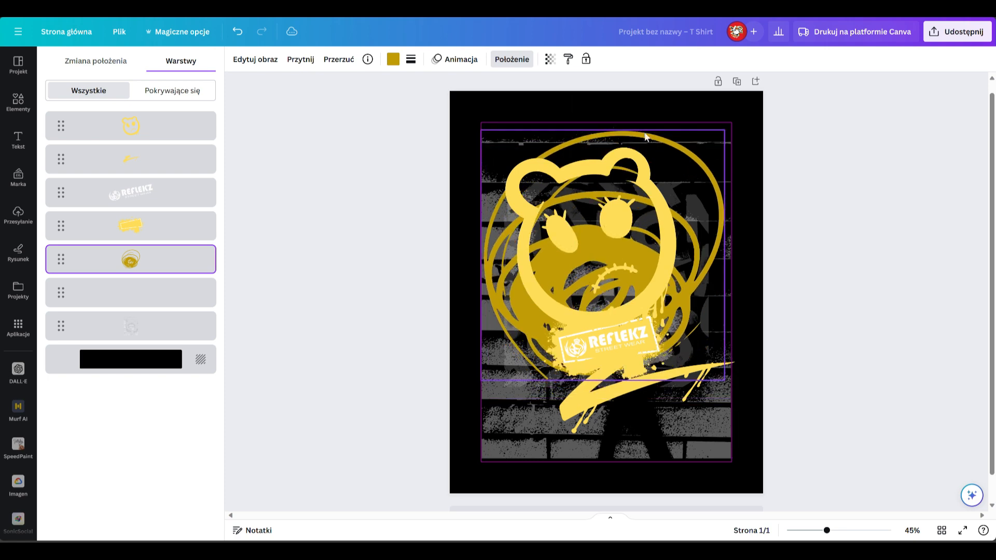
{"action": "left_click_drag", "start_coordinate": [537, 106], "coordinate": [478, 111]}
{"action": "left_click", "coordinate": [835, 231]}
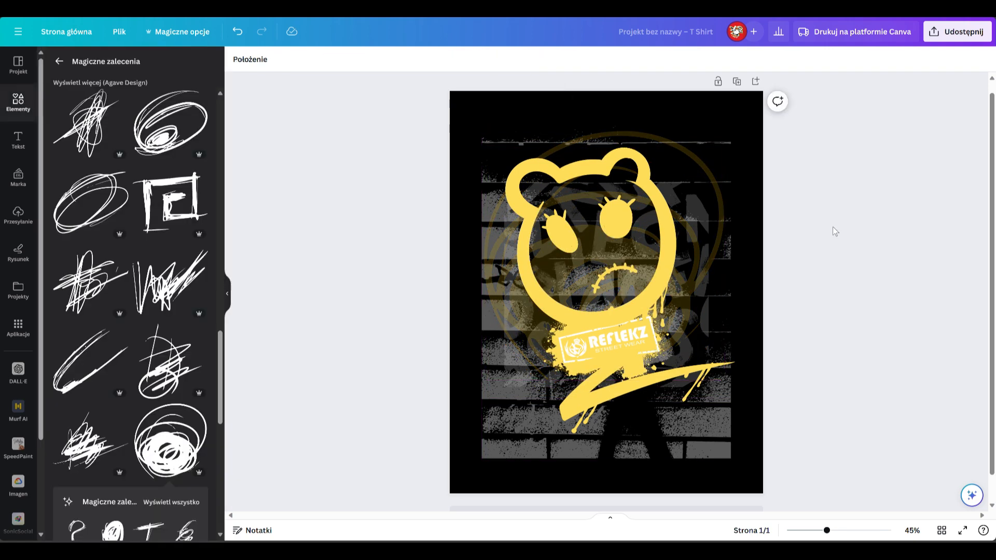
Step: Return to the "graffiti patterns" graphics results and browse further down to the orange graffiti letters
{"action": "scroll", "coordinate": [189, 271], "scroll_direction": "up", "scroll_amount": 18}
{"action": "left_click", "coordinate": [59, 62]}
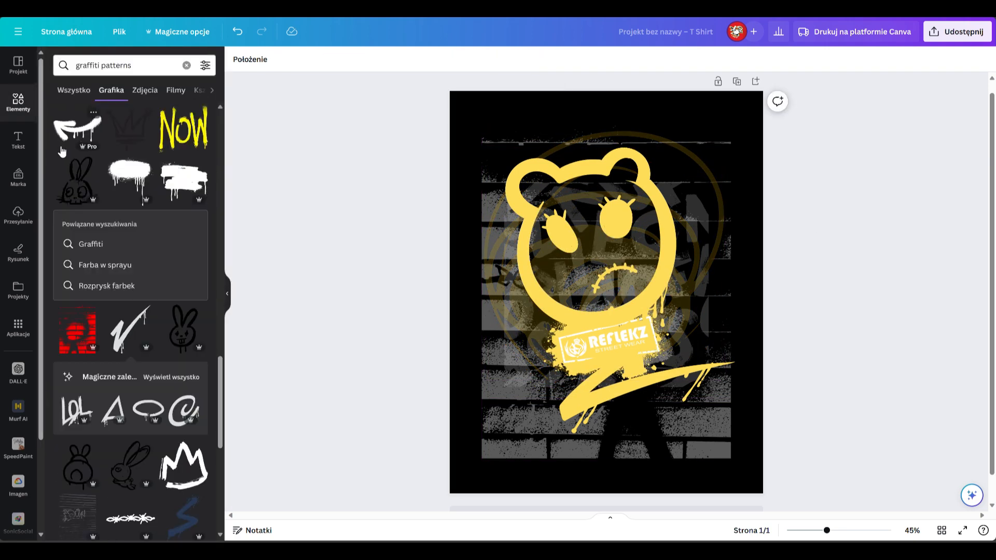
{"action": "scroll", "coordinate": [175, 300], "scroll_direction": "down", "scroll_amount": 4}
{"action": "scroll", "coordinate": [175, 300], "scroll_direction": "down", "scroll_amount": 5}
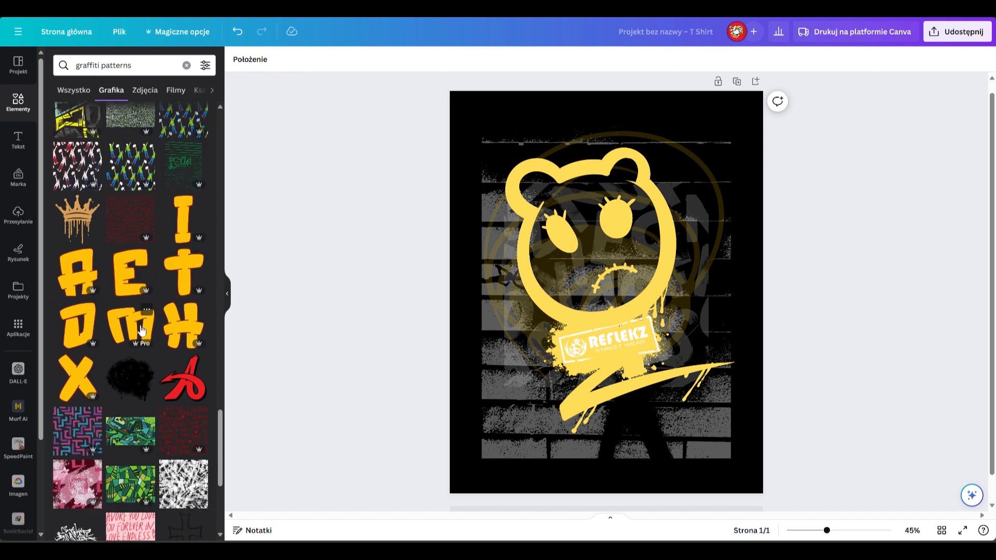
Step: Try the orange graffiti letter R from the matching letter set on the design
{"action": "left_click", "coordinate": [141, 329]}
{"action": "left_click", "coordinate": [181, 374]}
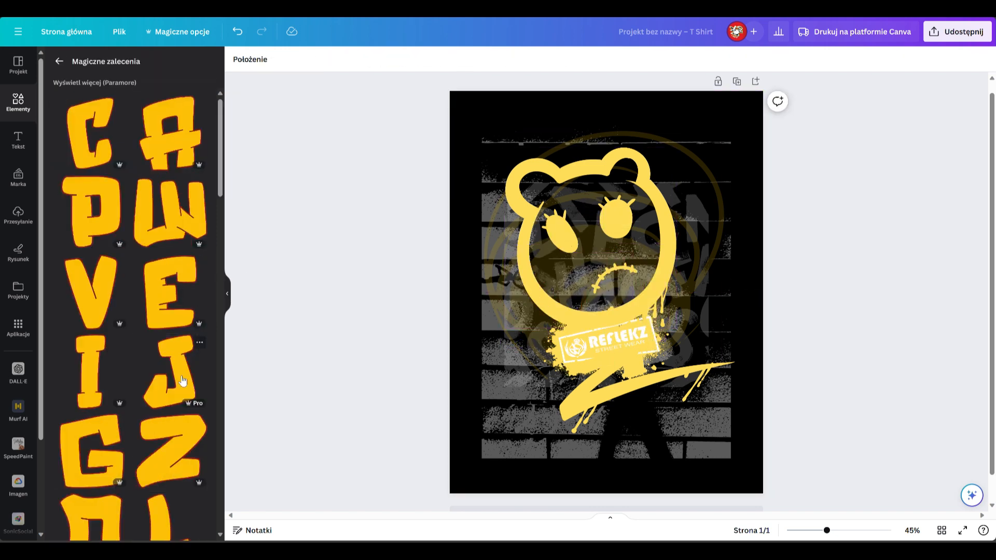
{"action": "scroll", "coordinate": [149, 347], "scroll_direction": "down", "scroll_amount": 4}
{"action": "left_click_drag", "start_coordinate": [172, 394], "coordinate": [617, 245]}
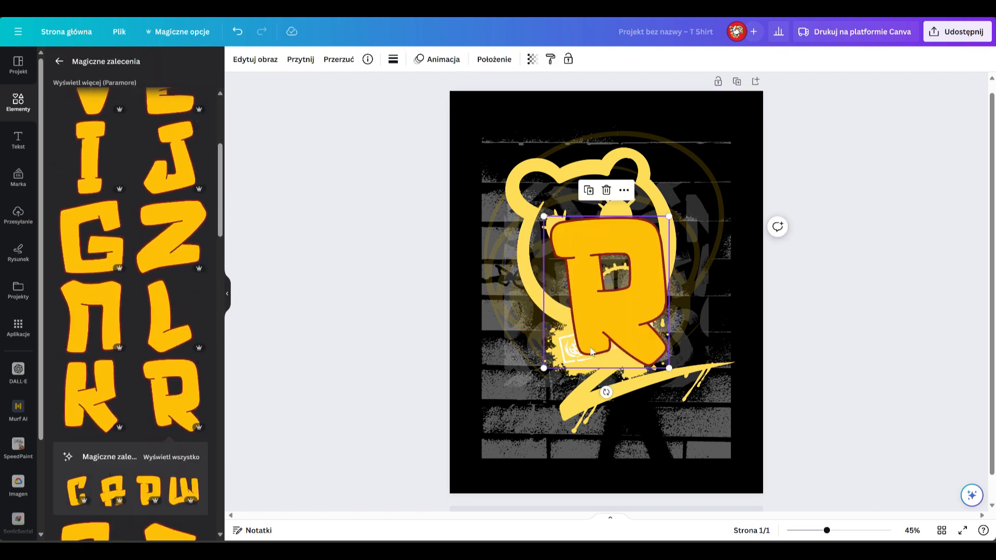
{"action": "key", "text": "Delete"}
{"action": "scroll", "coordinate": [126, 141], "scroll_direction": "up", "scroll_amount": 5}
{"action": "left_click", "coordinate": [60, 61]}
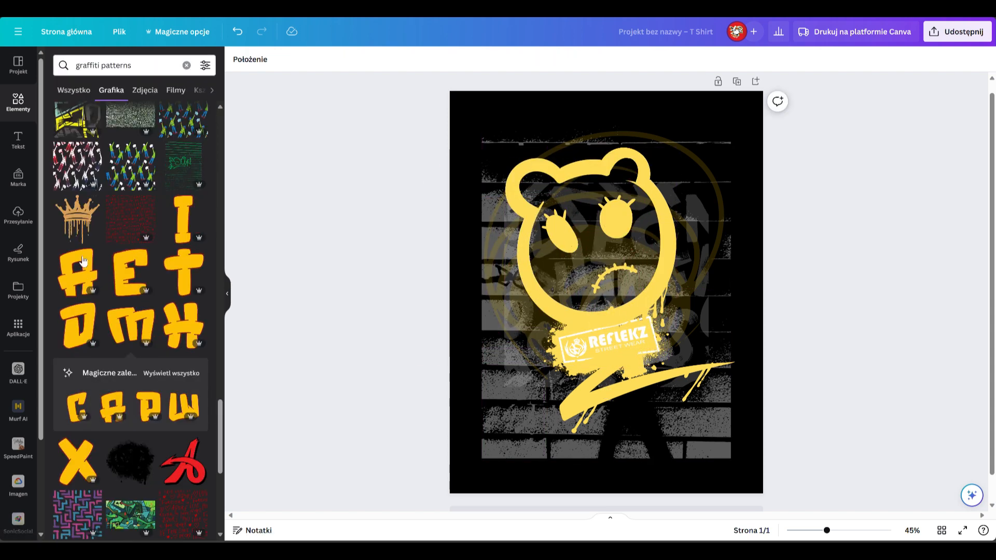
Step: Add the graffiti tag graphic from the results and place it at the lower-left corner of the brick texture
{"action": "scroll", "coordinate": [83, 259], "scroll_direction": "down", "scroll_amount": 3}
{"action": "scroll", "coordinate": [83, 259], "scroll_direction": "down", "scroll_amount": 4}
{"action": "left_click", "coordinate": [77, 251]}
{"action": "left_click_drag", "start_coordinate": [591, 332], "coordinate": [528, 433]}
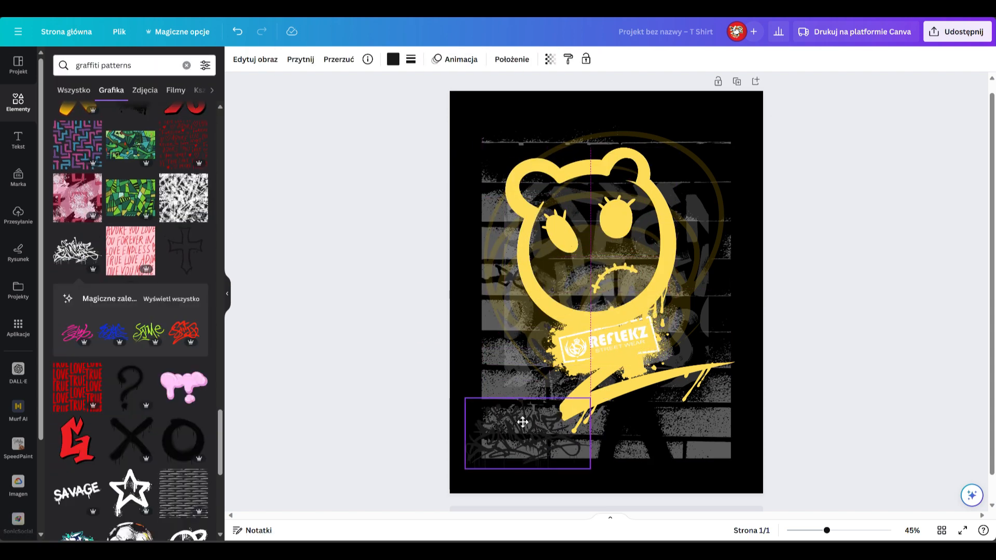
Step: Recolour the lower-left graffiti tag light grey and make it semi-transparent
{"action": "left_click", "coordinate": [393, 60]}
{"action": "left_click", "coordinate": [167, 129]}
{"action": "left_click", "coordinate": [393, 60]}
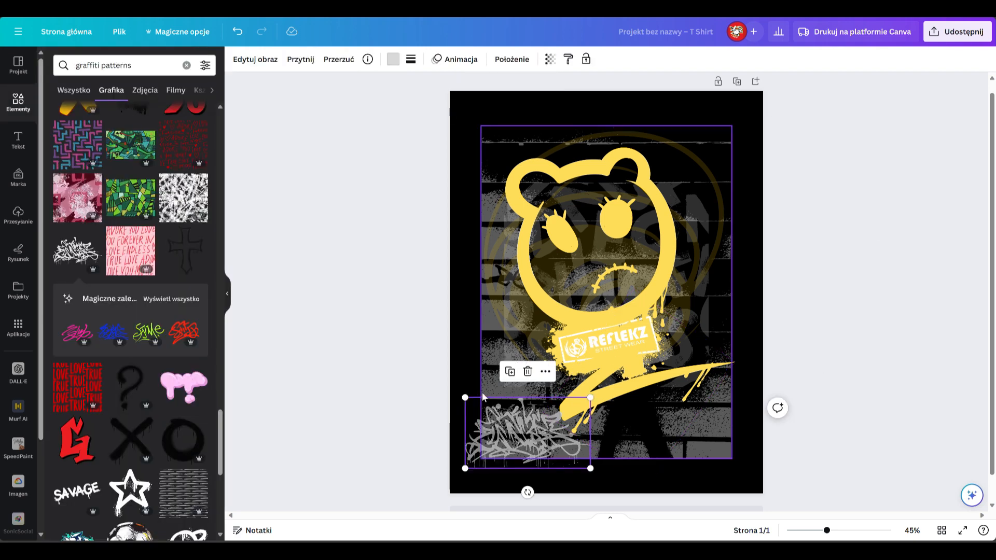
Step: Duplicate the grey graffiti tag, tilt and shrink the copy, and place it beside the bear's upper-right ear
{"action": "left_click", "coordinate": [510, 372]}
{"action": "left_click_drag", "start_coordinate": [702, 217], "coordinate": [722, 211]}
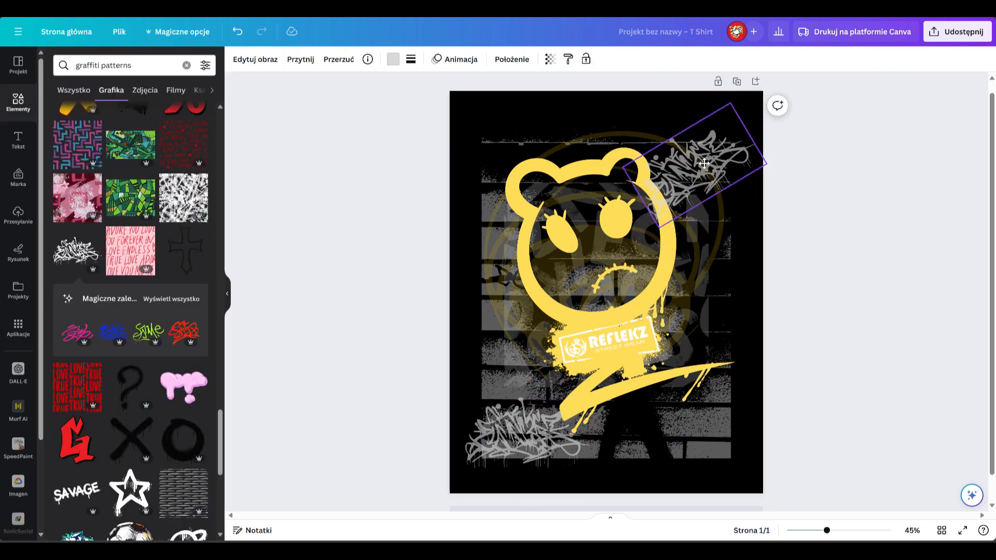
{"action": "left_click_drag", "start_coordinate": [726, 105], "coordinate": [702, 146]}
{"action": "left_click_drag", "start_coordinate": [683, 193], "coordinate": [697, 173]}
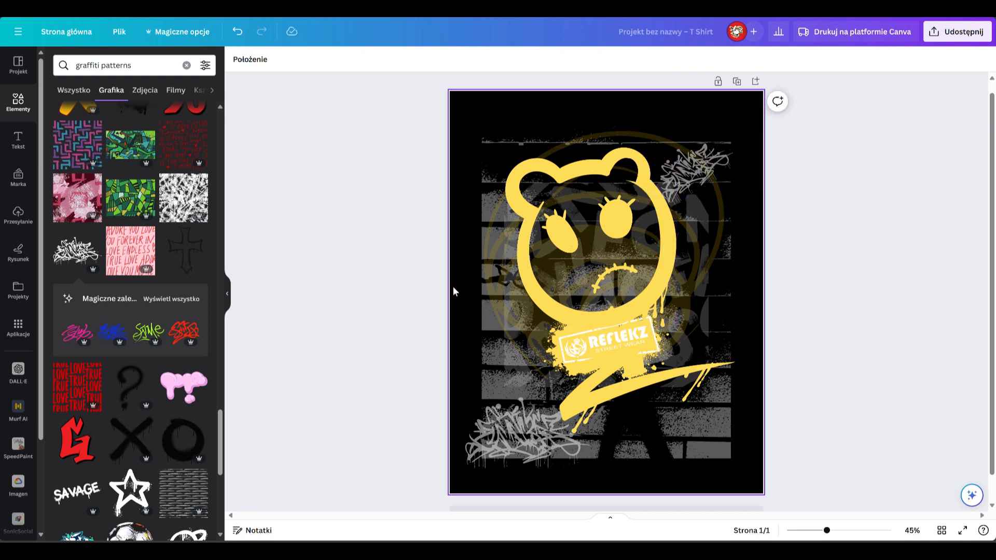
Step: Add the tall block graffiti lettering from the tag's recommended graphics and place it at the lower-right corner
{"action": "left_click", "coordinate": [172, 298]}
{"action": "scroll", "coordinate": [180, 305], "scroll_direction": "down", "scroll_amount": 10}
{"action": "left_click", "coordinate": [168, 236]}
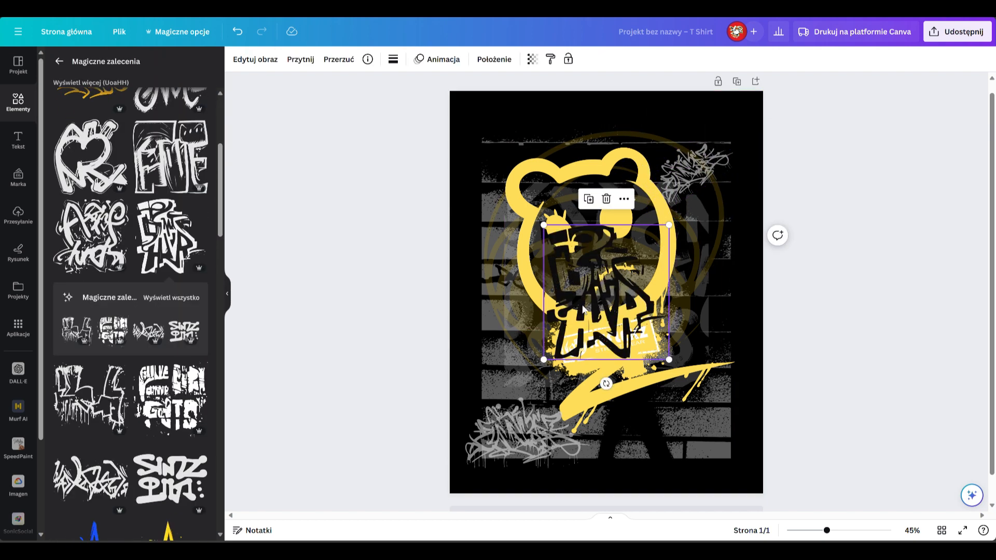
{"action": "left_click_drag", "start_coordinate": [584, 309], "coordinate": [678, 415]}
Step: Recolour the block graffiti lettering light grey and reduce its opacity
{"action": "left_click", "coordinate": [393, 59]}
{"action": "left_click", "coordinate": [169, 123]}
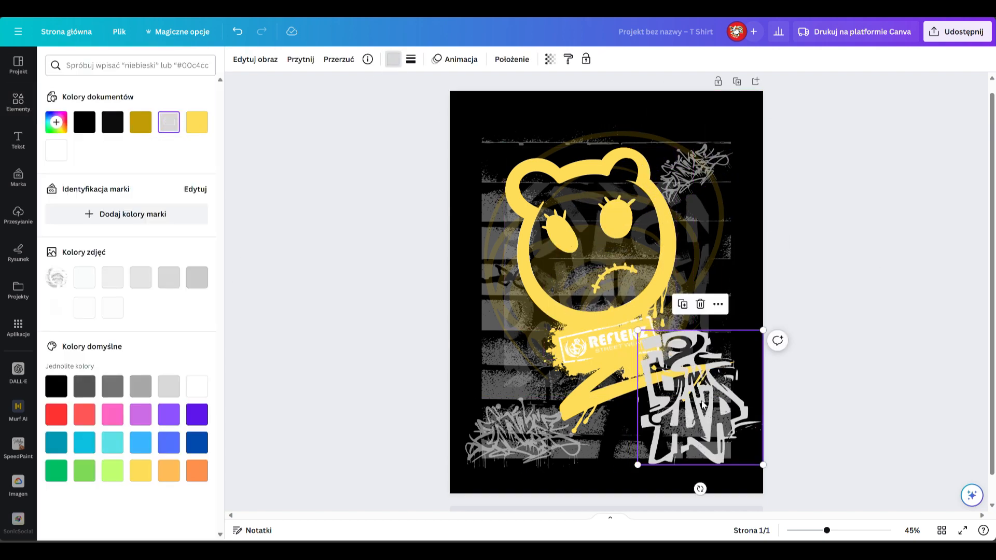
{"action": "left_click_drag", "start_coordinate": [551, 101], "coordinate": [496, 101]}
{"action": "left_click", "coordinate": [940, 249]}
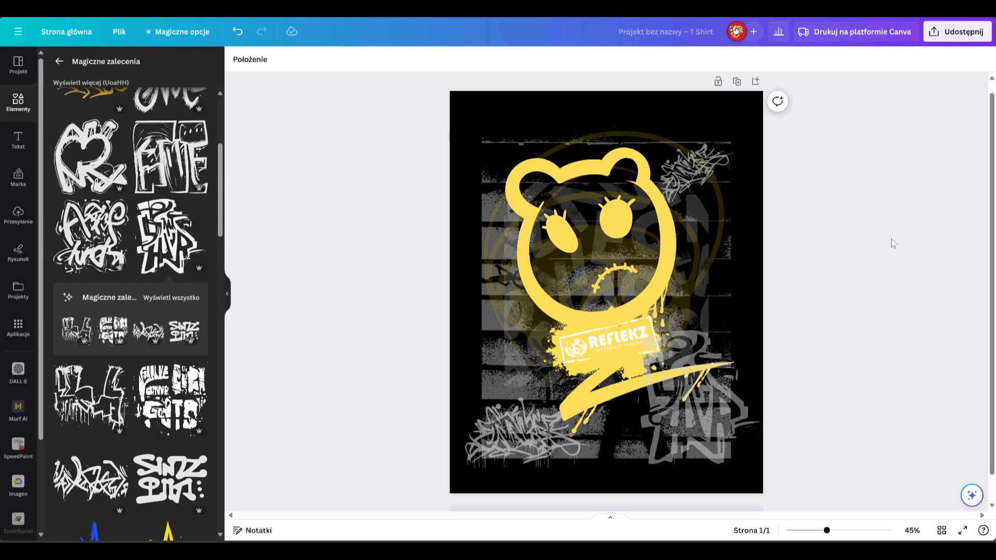
Step: Add the dripping star graphic, shrink it and place it at the upper-left corner above the bear's ear
{"action": "scroll", "coordinate": [136, 413], "scroll_direction": "down", "scroll_amount": 4}
{"action": "left_click", "coordinate": [168, 332]}
{"action": "left_click_drag", "start_coordinate": [594, 283], "coordinate": [486, 138]}
{"action": "left_click_drag", "start_coordinate": [560, 227], "coordinate": [504, 157]}
{"action": "left_click_drag", "start_coordinate": [477, 121], "coordinate": [508, 159]}
Step: Recolour the dripping star light grey, reduce its opacity and nudge it slightly down
{"action": "left_click", "coordinate": [393, 59]}
{"action": "left_click", "coordinate": [140, 122]}
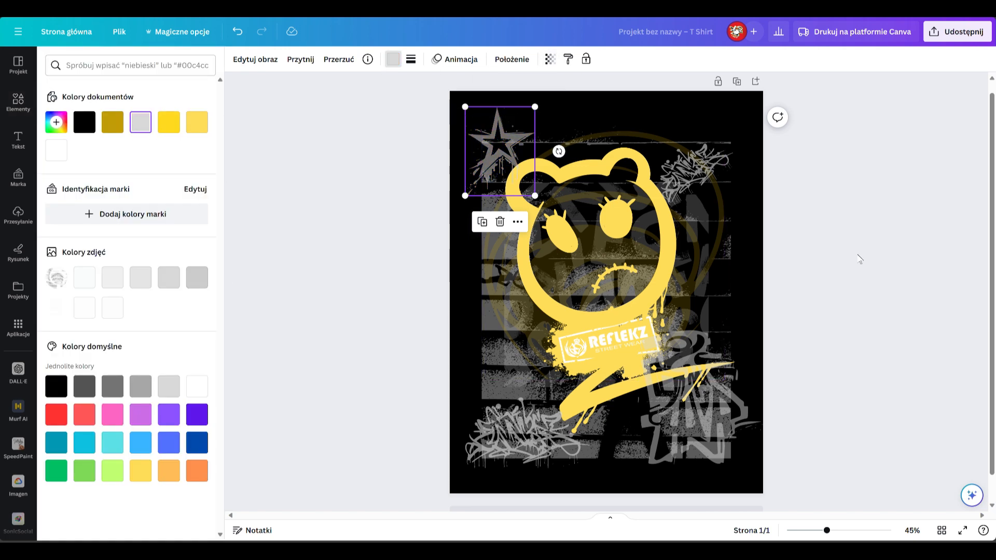
{"action": "left_click", "coordinate": [521, 158]}
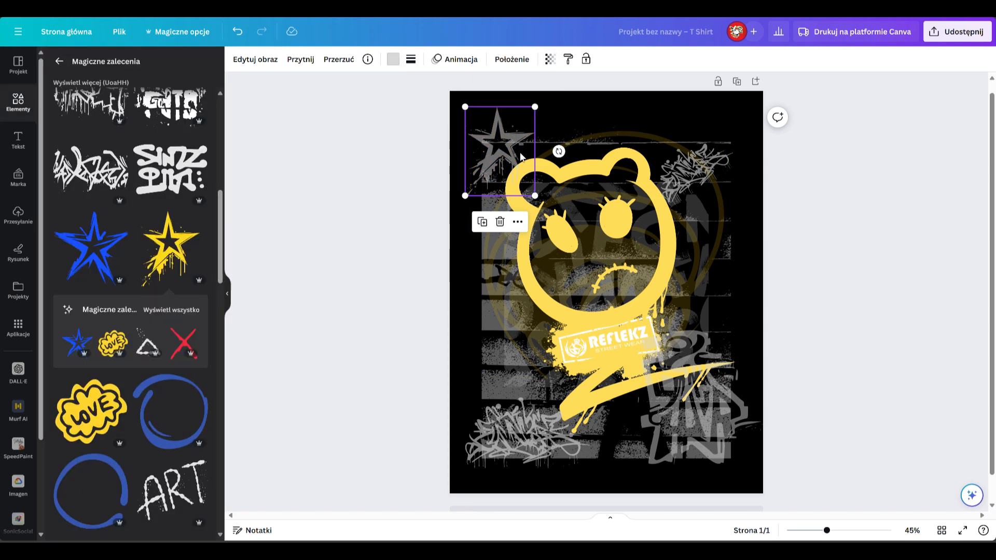
{"action": "left_click", "coordinate": [904, 274]}
Step: Replace the previous element search with a graphics search for "graffiti hands"
{"action": "scroll", "coordinate": [81, 256], "scroll_direction": "down", "scroll_amount": 4}
{"action": "scroll", "coordinate": [80, 249], "scroll_direction": "up", "scroll_amount": 13}
{"action": "left_click", "coordinate": [60, 62]}
{"action": "left_click", "coordinate": [187, 65]}
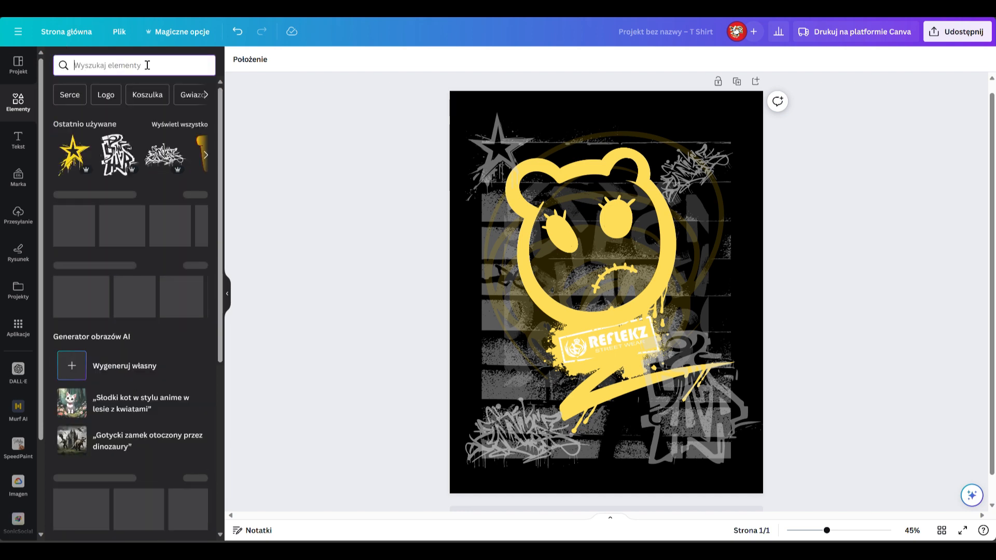
{"action": "type", "text": "graffiti hands"}
{"action": "key", "text": "Return"}
{"action": "left_click", "coordinate": [165, 152]}
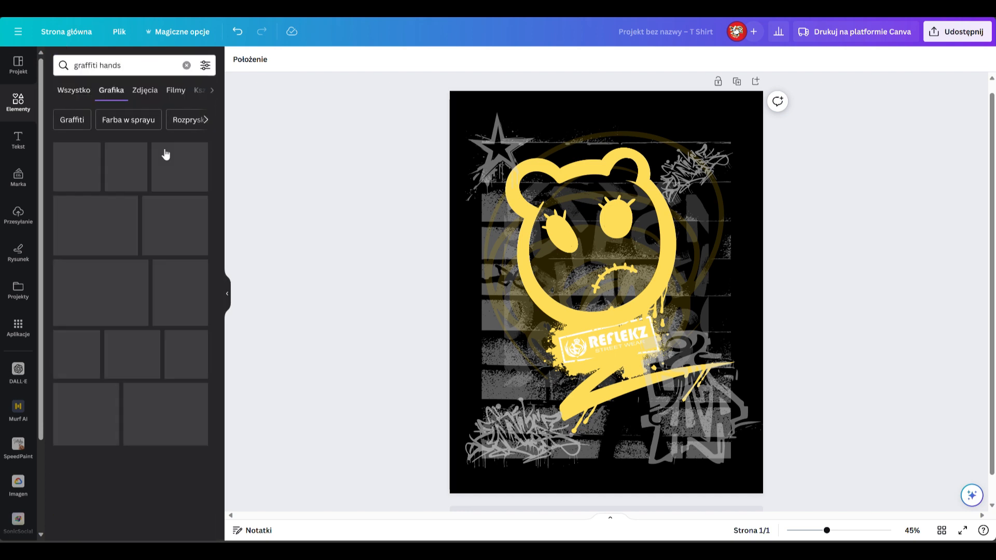
Step: Add the horned hand-sign graphic in yellow, tilt it and place it beside the bear's lower-right cheek
{"action": "scroll", "coordinate": [164, 370], "scroll_direction": "down", "scroll_amount": 4}
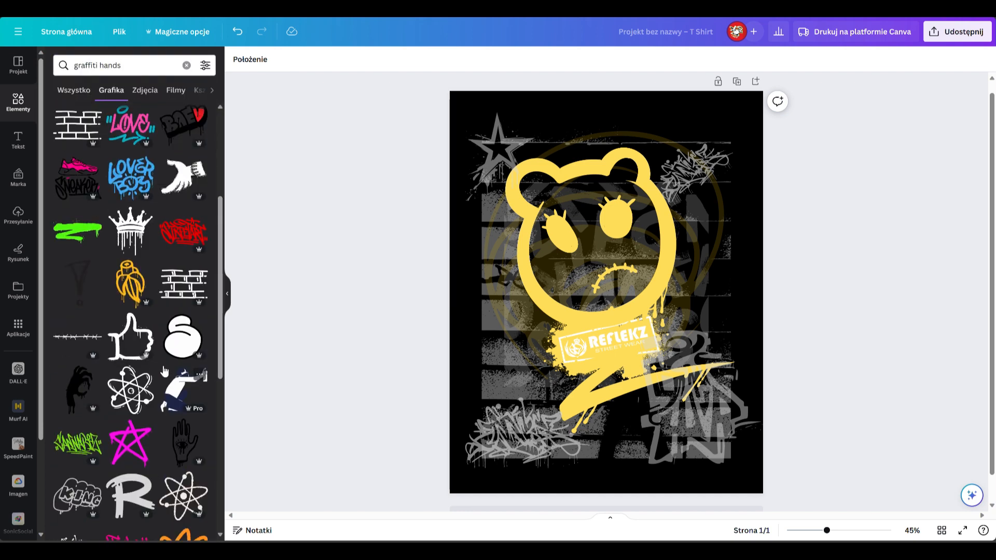
{"action": "scroll", "coordinate": [164, 370], "scroll_direction": "down", "scroll_amount": 10}
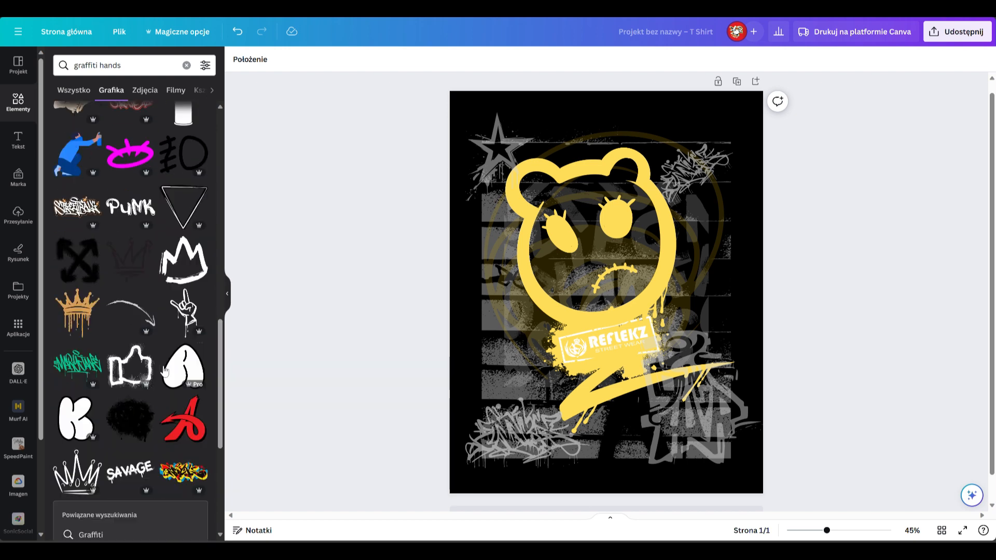
{"action": "left_click", "coordinate": [184, 311]}
{"action": "left_click_drag", "start_coordinate": [636, 299], "coordinate": [707, 285]}
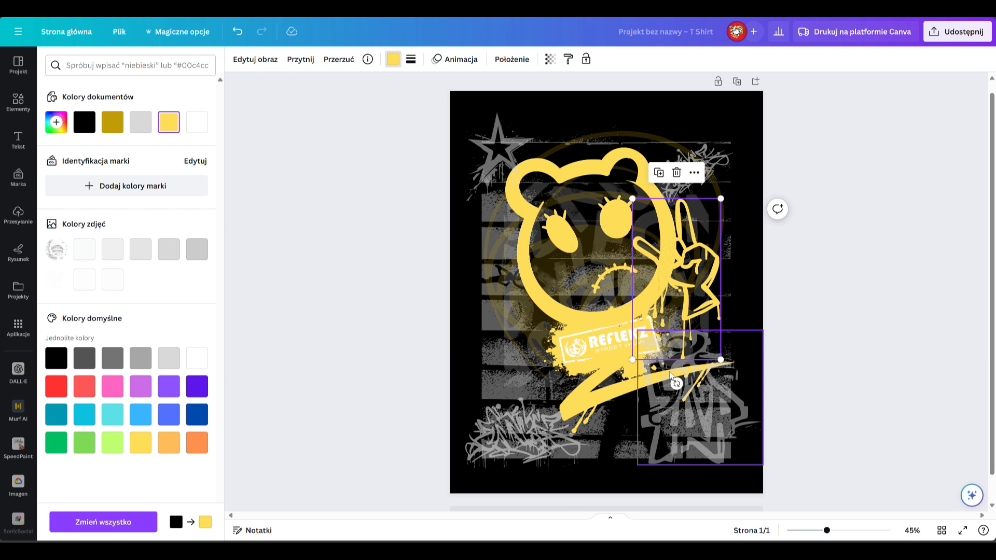
{"action": "left_click_drag", "start_coordinate": [676, 384], "coordinate": [586, 332]}
{"action": "left_click_drag", "start_coordinate": [714, 279], "coordinate": [720, 270]}
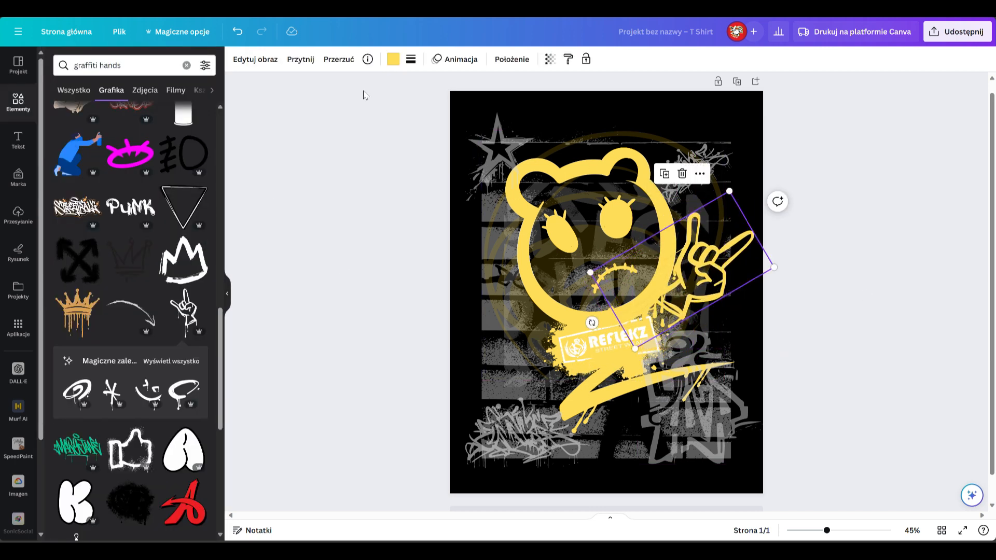
Step: Flip the yellow horned hand horizontally, tilt it, shrink it slightly and position it beside the bear's lower-right cheek
{"action": "left_click", "coordinate": [346, 95]}
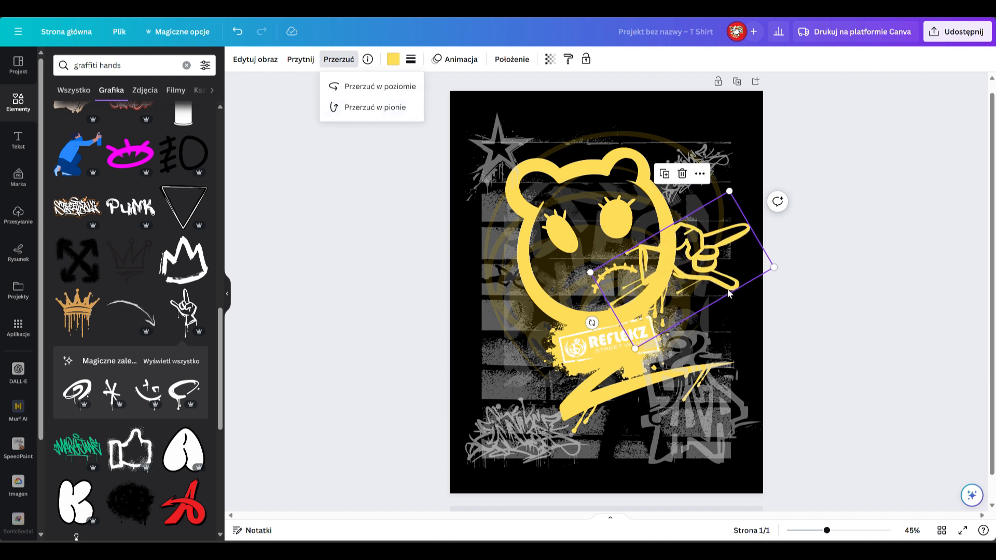
{"action": "left_click_drag", "start_coordinate": [592, 323], "coordinate": [638, 365]}
{"action": "left_click_drag", "start_coordinate": [692, 283], "coordinate": [724, 276]}
{"action": "left_click", "coordinate": [843, 335]}
{"action": "left_click", "coordinate": [717, 263]}
{"action": "left_click_drag", "start_coordinate": [784, 238], "coordinate": [762, 256]}
{"action": "left_click_drag", "start_coordinate": [708, 289], "coordinate": [711, 287]}
Step: Duplicate the hand graphic, mirror the copy horizontally and place it beside the bear's lower-left cheek
{"action": "left_click", "coordinate": [686, 198]}
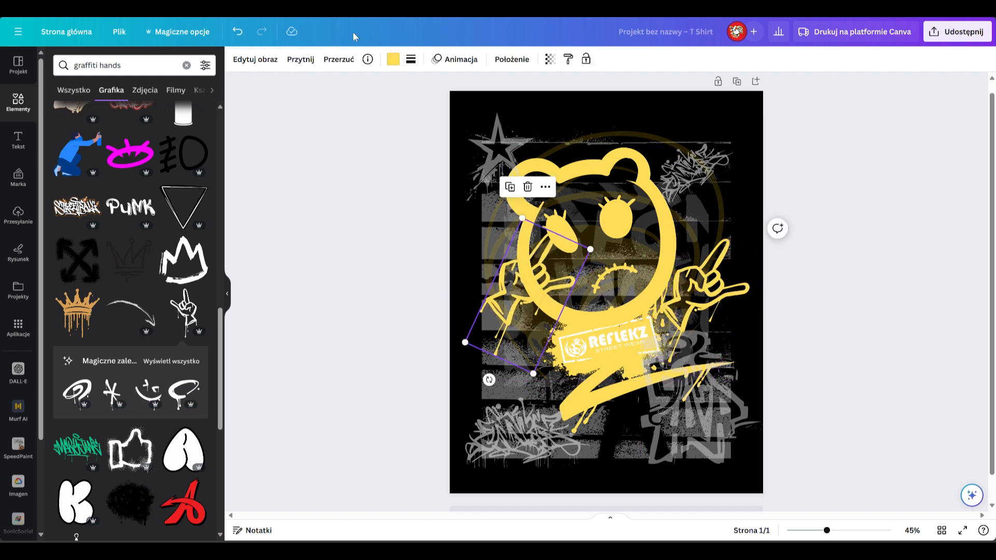
{"action": "left_click", "coordinate": [346, 92]}
{"action": "left_click_drag", "start_coordinate": [530, 278], "coordinate": [493, 309]}
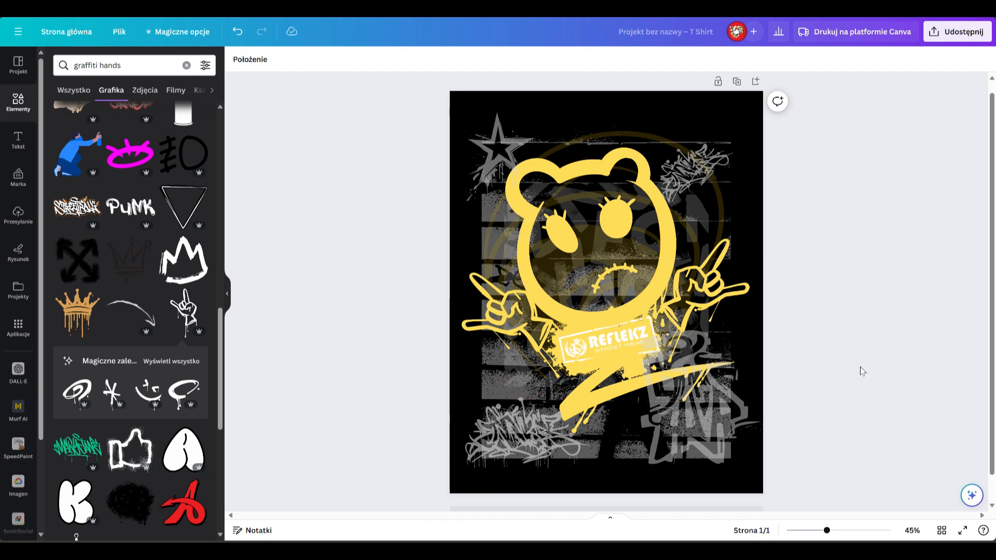
Step: Add the dripping spray can from the hand's related graphics, colour it yellow, shrink it and place it below the swoosh
{"action": "left_click", "coordinate": [171, 361]}
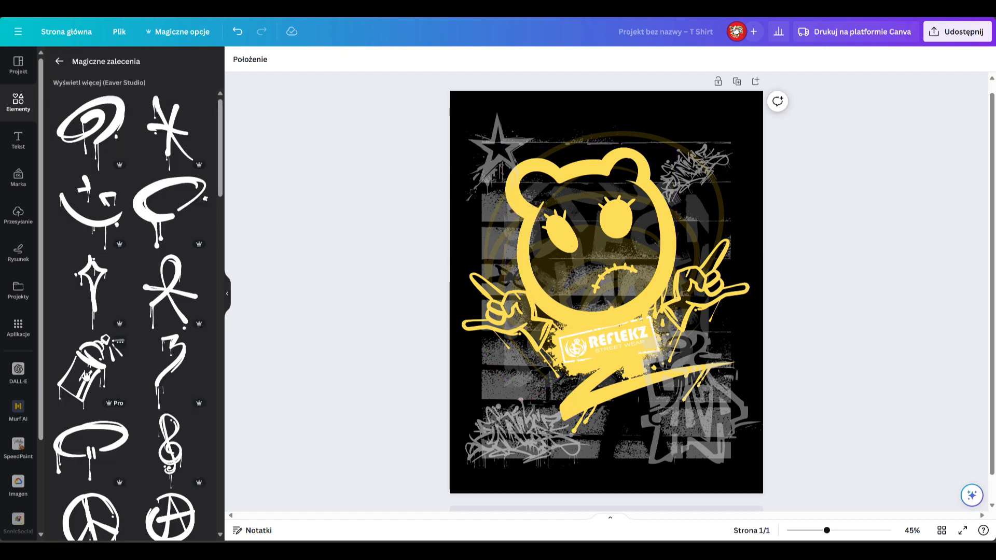
{"action": "left_click", "coordinate": [87, 373]}
{"action": "left_click_drag", "start_coordinate": [607, 291], "coordinate": [677, 415]}
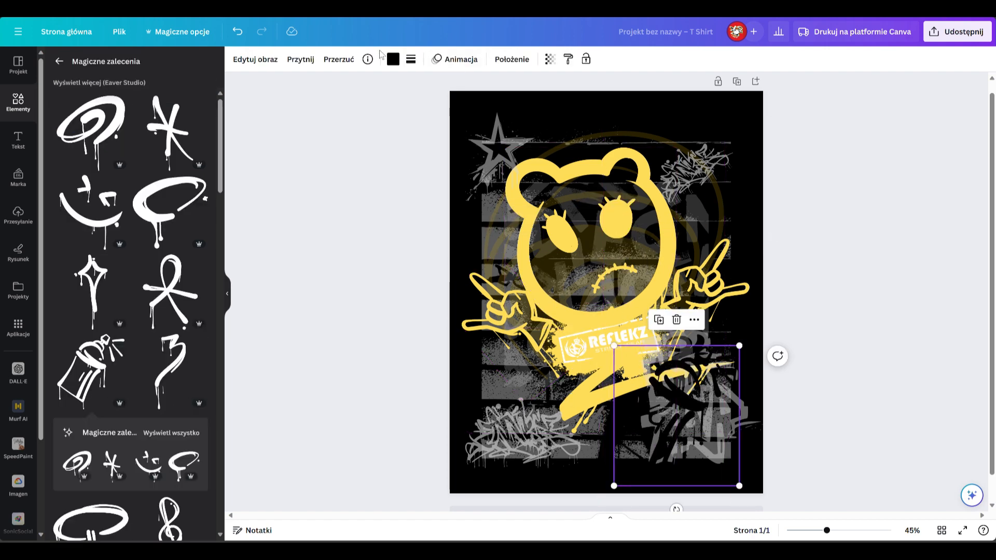
{"action": "left_click", "coordinate": [394, 59]}
{"action": "left_click", "coordinate": [172, 129]}
{"action": "left_click_drag", "start_coordinate": [739, 345], "coordinate": [700, 401]}
{"action": "left_click_drag", "start_coordinate": [661, 434], "coordinate": [643, 419]}
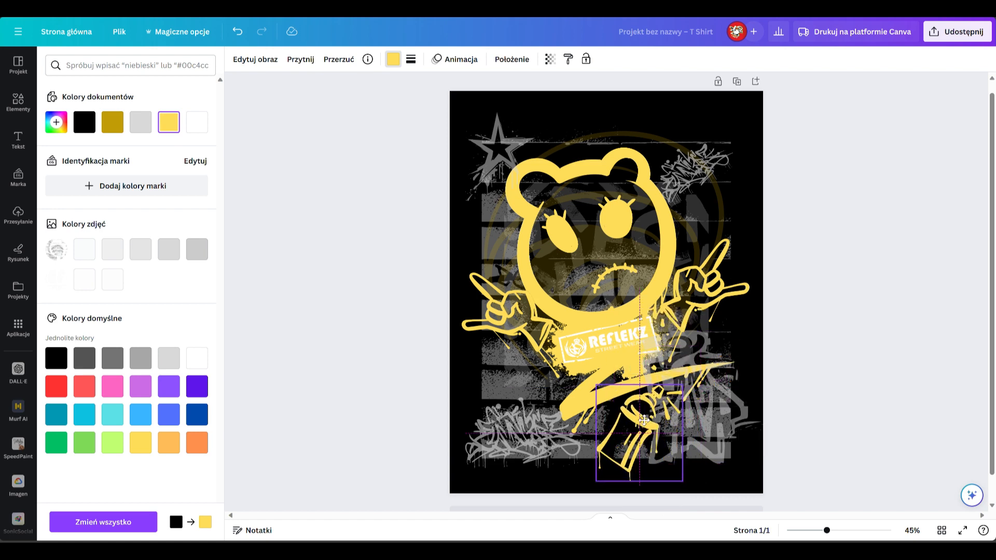
{"action": "left_click", "coordinate": [825, 311]}
Step: Try a recoloured dripping crown graphic on top of the bear's head
{"action": "scroll", "coordinate": [162, 312], "scroll_direction": "down", "scroll_amount": 8}
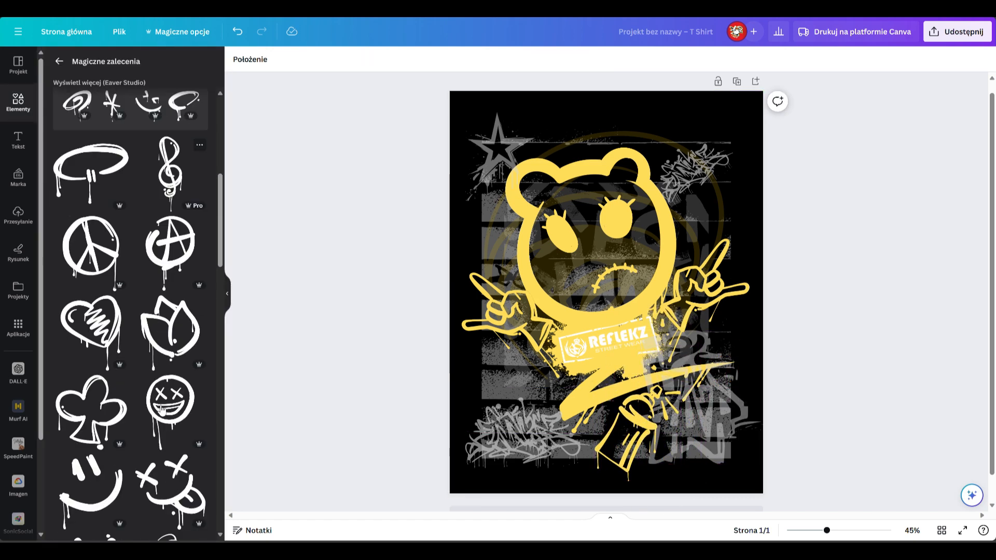
{"action": "scroll", "coordinate": [162, 410], "scroll_direction": "down", "scroll_amount": 6}
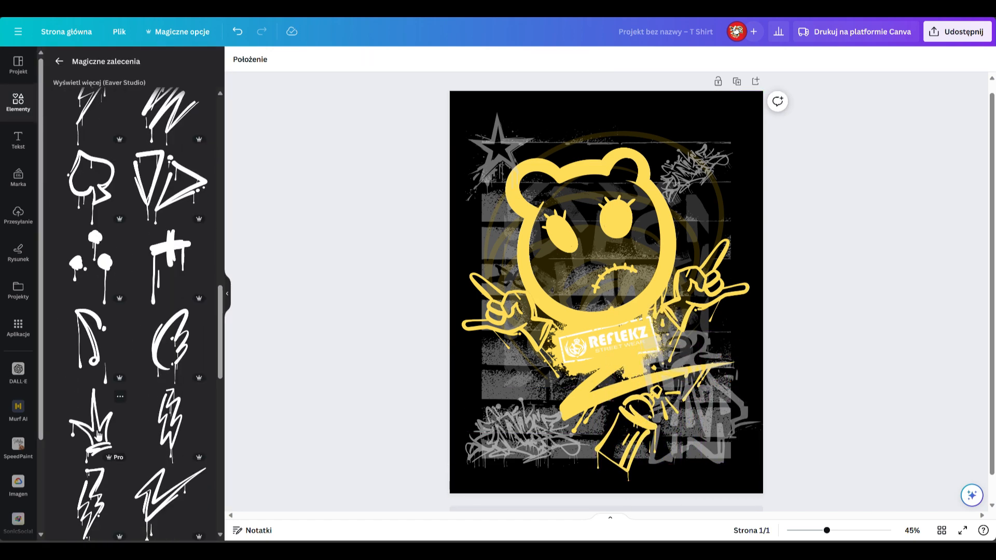
{"action": "left_click", "coordinate": [91, 423]}
{"action": "left_click_drag", "start_coordinate": [652, 212], "coordinate": [607, 292]}
{"action": "left_click", "coordinate": [393, 58]}
{"action": "left_click_drag", "start_coordinate": [581, 125], "coordinate": [590, 107]}
{"action": "left_click", "coordinate": [593, 140]}
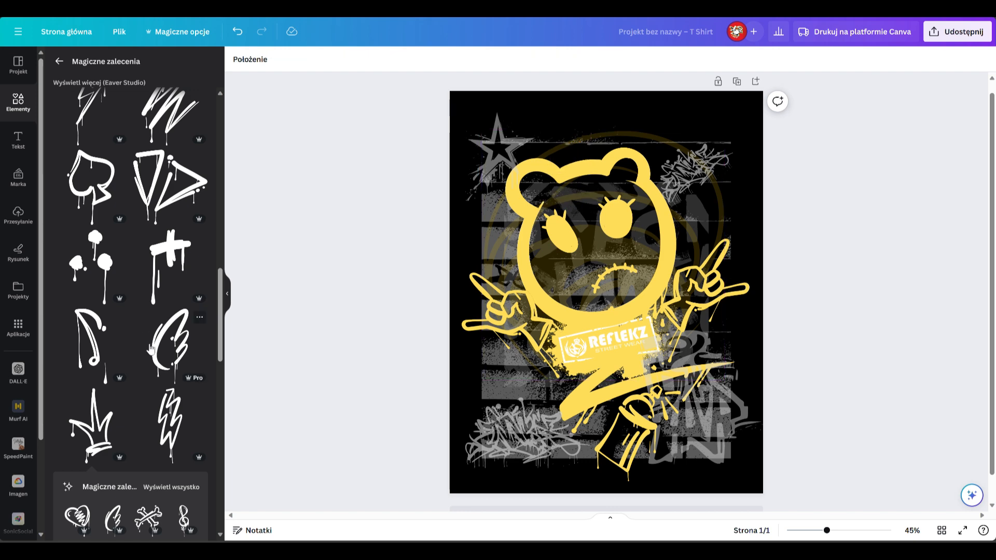
Step: Browse the remaining related graphics and the "graffiti hands" results for another element
{"action": "scroll", "coordinate": [151, 349], "scroll_direction": "down", "scroll_amount": 15}
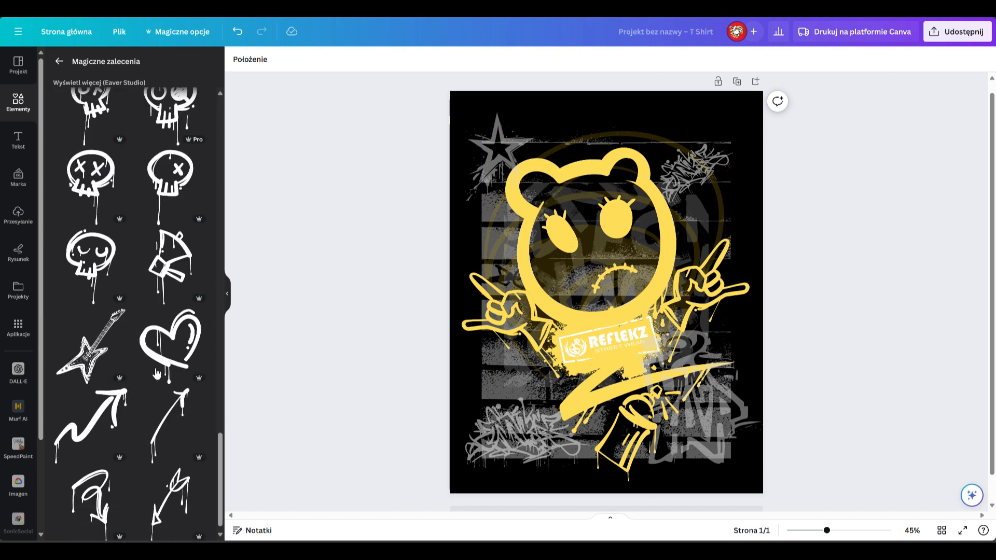
{"action": "scroll", "coordinate": [155, 373], "scroll_direction": "down", "scroll_amount": 5}
{"action": "left_click", "coordinate": [59, 61]}
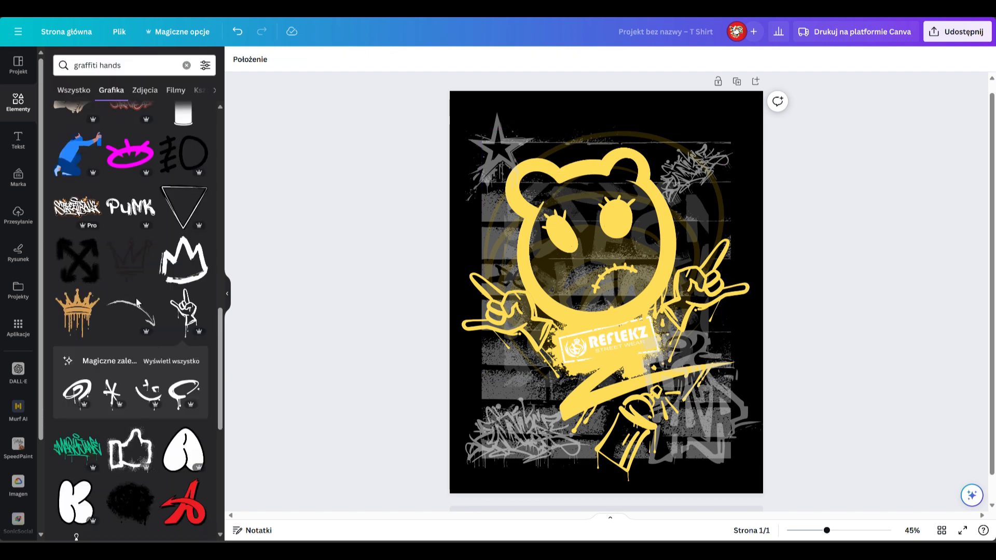
{"action": "scroll", "coordinate": [131, 420], "scroll_direction": "down", "scroll_amount": 15}
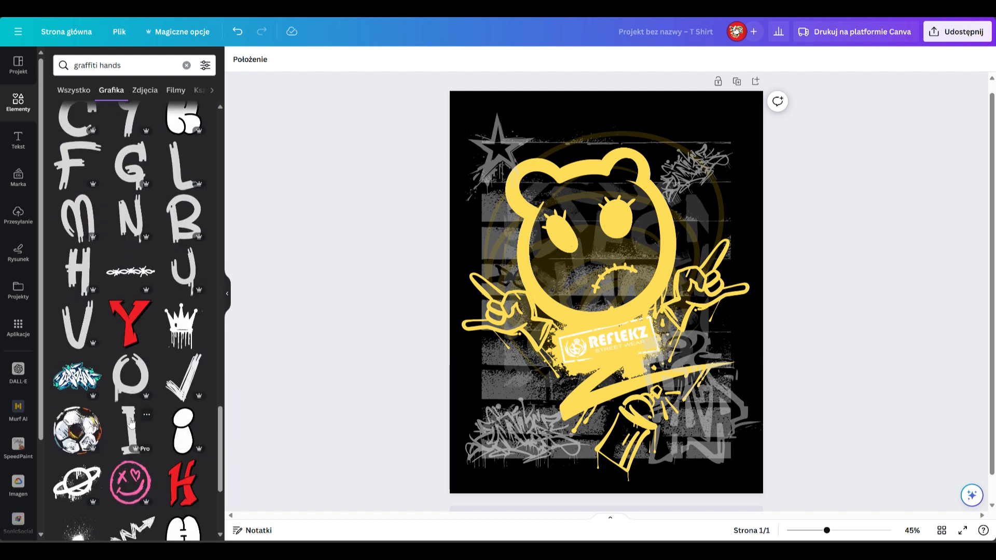
{"action": "scroll", "coordinate": [131, 423], "scroll_direction": "down", "scroll_amount": 3}
{"action": "scroll", "coordinate": [131, 424], "scroll_direction": "down", "scroll_amount": 10}
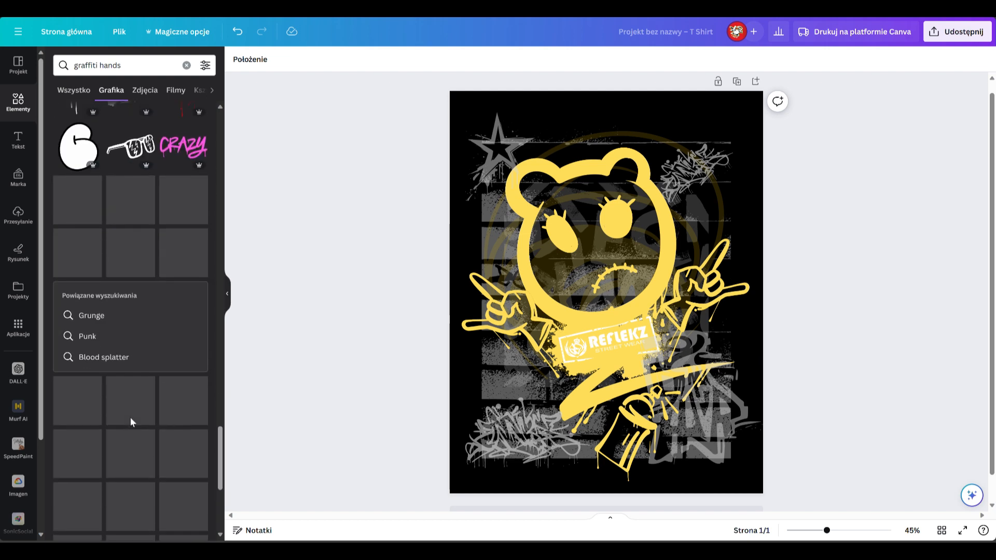
{"action": "scroll", "coordinate": [131, 423], "scroll_direction": "down", "scroll_amount": 5}
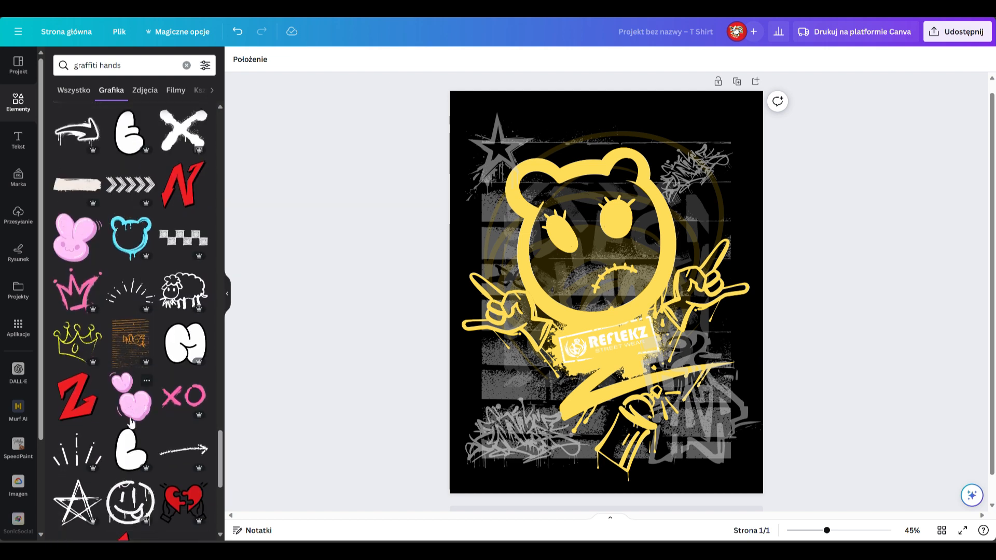
Step: Search the graphics for "textura"
{"action": "left_click", "coordinate": [142, 66]}
{"action": "type", "text": "textura"}
{"action": "key", "text": "Return"}
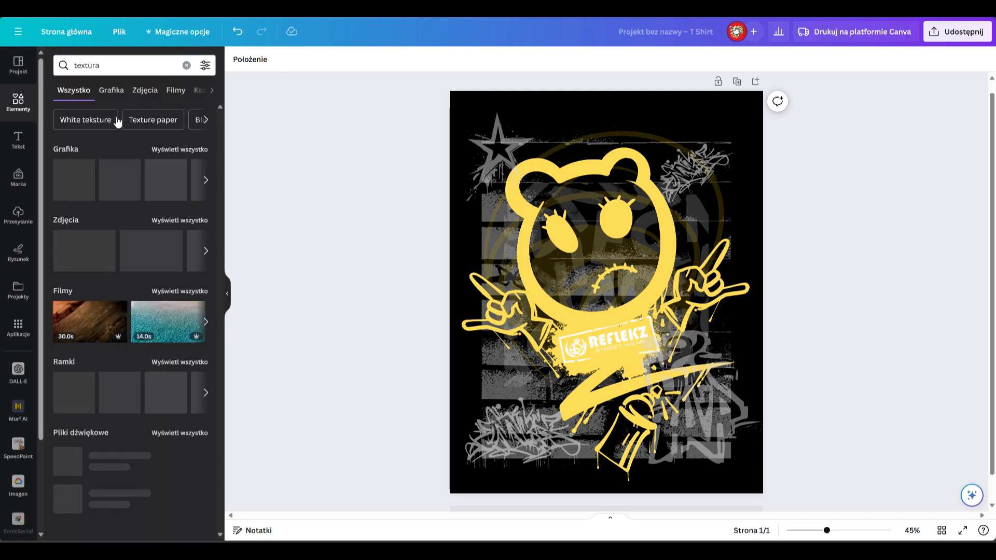
{"action": "left_click", "coordinate": [112, 90]}
Step: Add the scratched grunge frame texture and enlarge it to cover the whole T-shirt page
{"action": "left_click", "coordinate": [187, 324]}
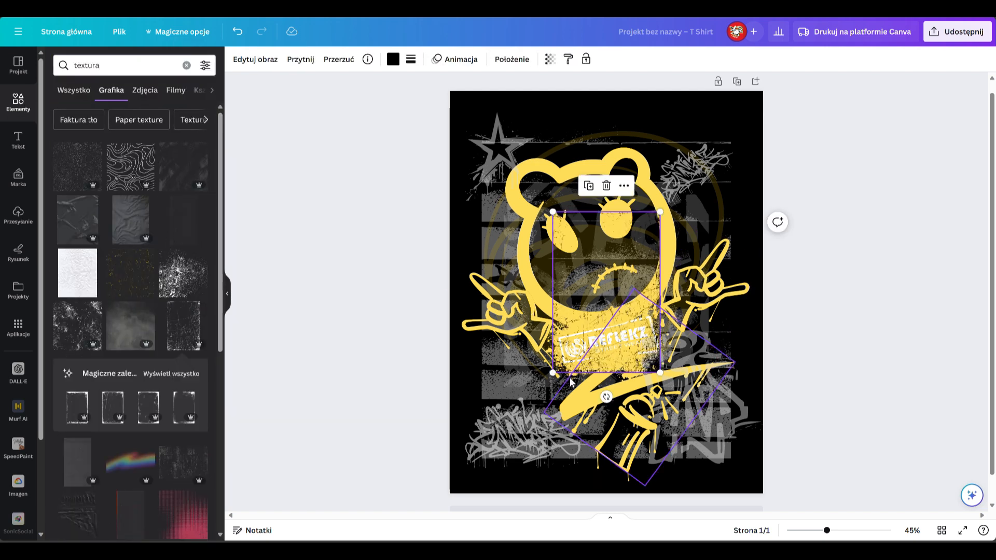
{"action": "left_click_drag", "start_coordinate": [660, 211], "coordinate": [776, 101]}
{"action": "left_click_drag", "start_coordinate": [553, 373], "coordinate": [430, 515]}
{"action": "left_click_drag", "start_coordinate": [740, 91], "coordinate": [777, 69]}
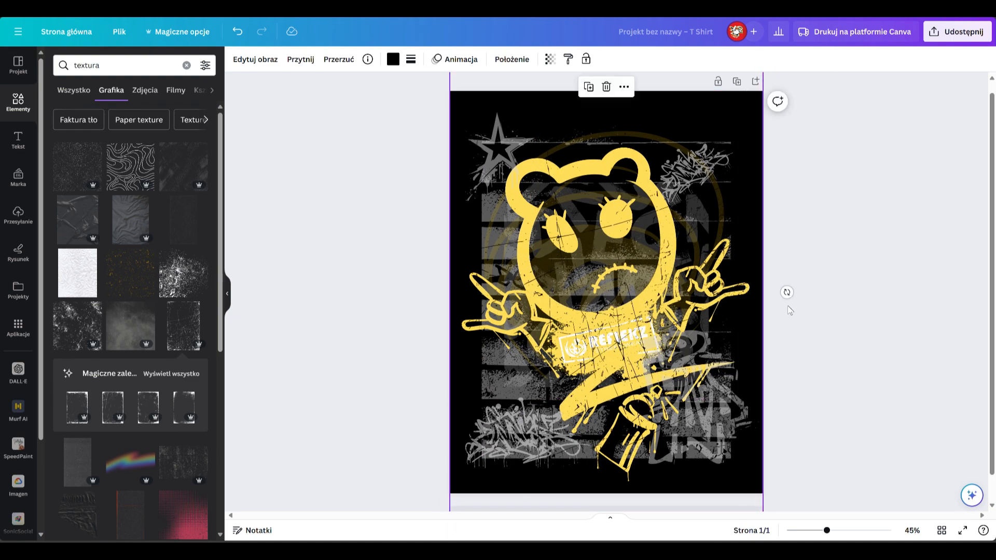
Step: Try the scratched texture at different places in the layer order, including beneath the yellow splash behind the logo
{"action": "right_click", "coordinate": [595, 232]}
{"action": "mouse_move", "coordinate": [654, 357]}
{"action": "left_click", "coordinate": [803, 448]}
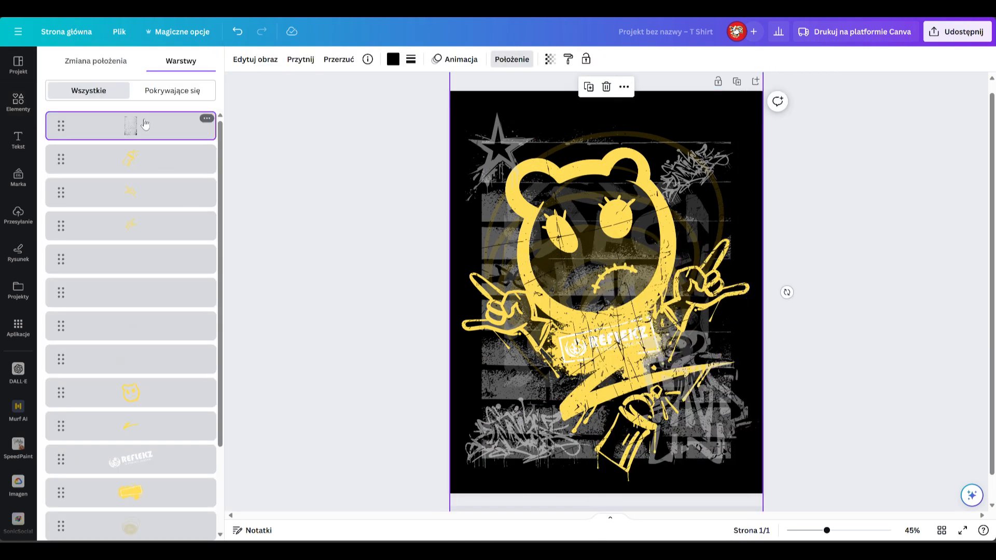
{"action": "left_click_drag", "start_coordinate": [146, 124], "coordinate": [147, 441]}
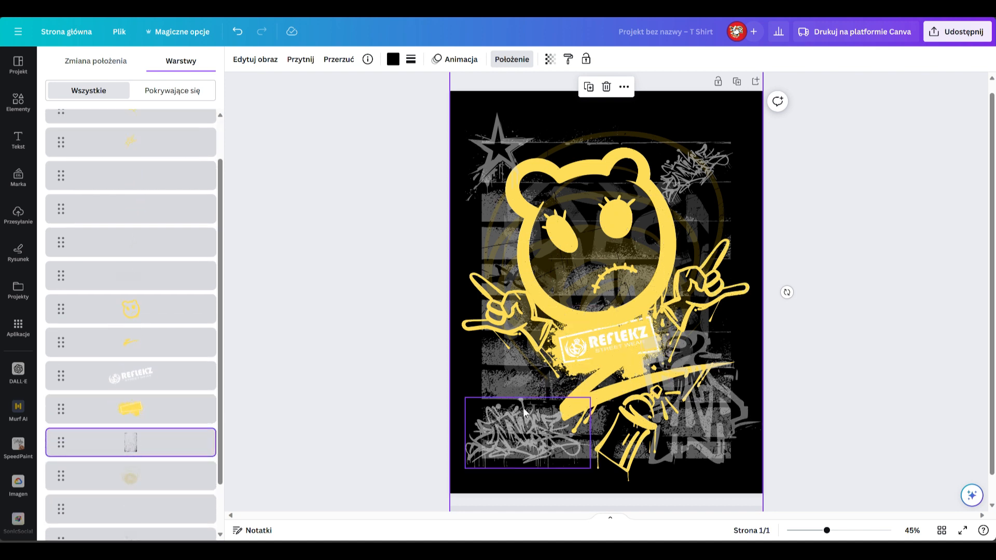
{"action": "scroll", "coordinate": [160, 197], "scroll_direction": "up", "scroll_amount": 1}
{"action": "left_click_drag", "start_coordinate": [154, 492], "coordinate": [132, 345]}
{"action": "left_click", "coordinate": [133, 463]}
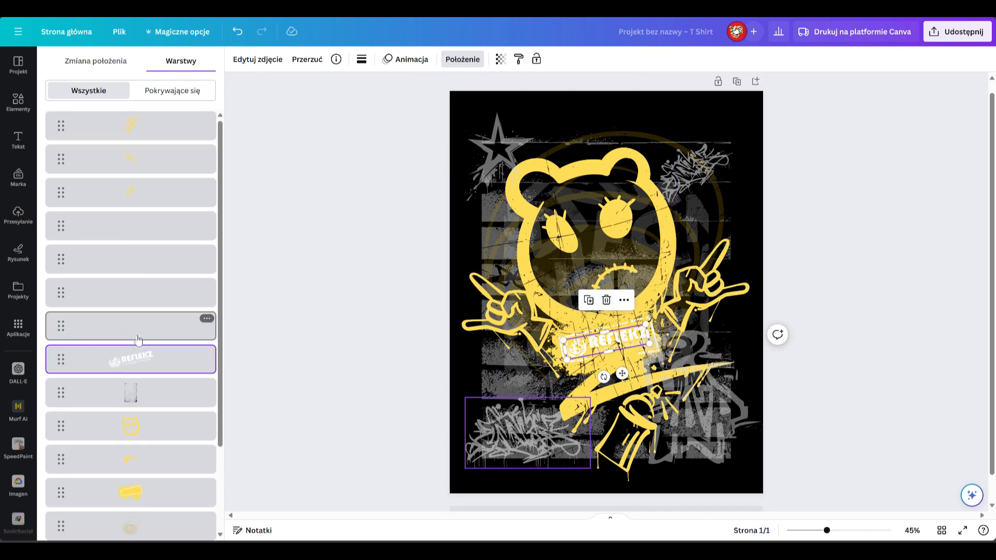
Step: Remove the full-page scratched texture from the design
{"action": "right_click", "coordinate": [588, 246]}
{"action": "left_click", "coordinate": [811, 441]}
{"action": "key", "text": "Delete"}
{"action": "left_click", "coordinate": [316, 235]}
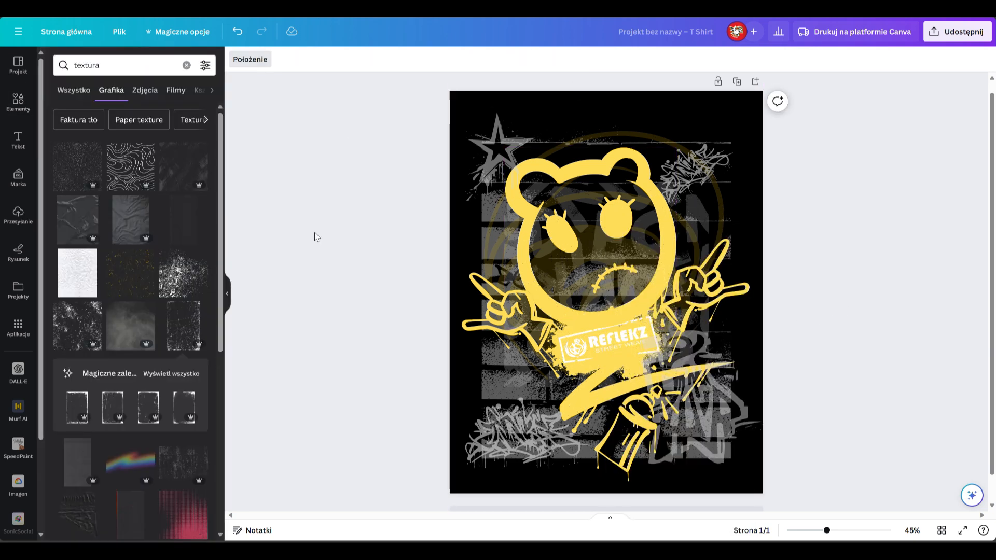
Step: Try two other grunge textures over the bear, removing each one
{"action": "left_click", "coordinate": [175, 265]}
{"action": "left_click_drag", "start_coordinate": [580, 303], "coordinate": [540, 227]}
{"action": "key", "text": "Delete"}
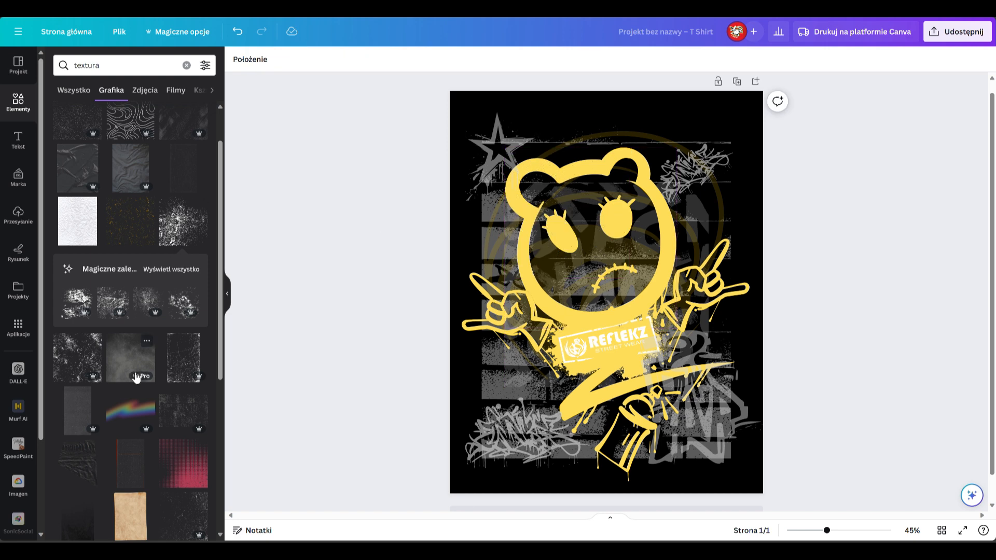
{"action": "scroll", "coordinate": [138, 381], "scroll_direction": "down", "scroll_amount": 2}
{"action": "left_click", "coordinate": [179, 296]}
{"action": "left_click_drag", "start_coordinate": [583, 314], "coordinate": [534, 238]}
{"action": "key", "text": "Delete"}
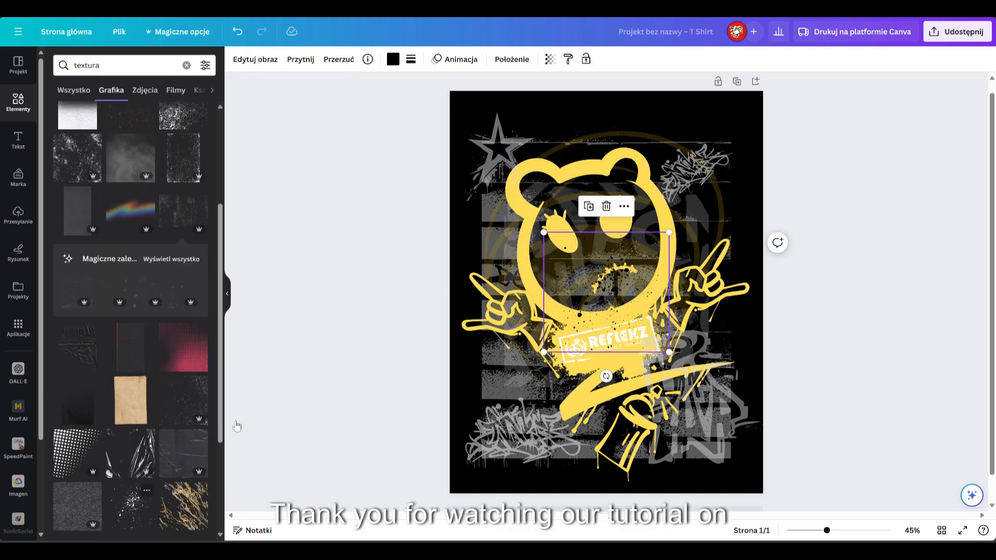
Step: Enlarge the black splatter texture and spread copies over the bear's upper-left ear, the spray can and both hands
{"action": "left_click_drag", "start_coordinate": [613, 280], "coordinate": [647, 295]}
{"action": "left_click_drag", "start_coordinate": [576, 207], "coordinate": [635, 458]}
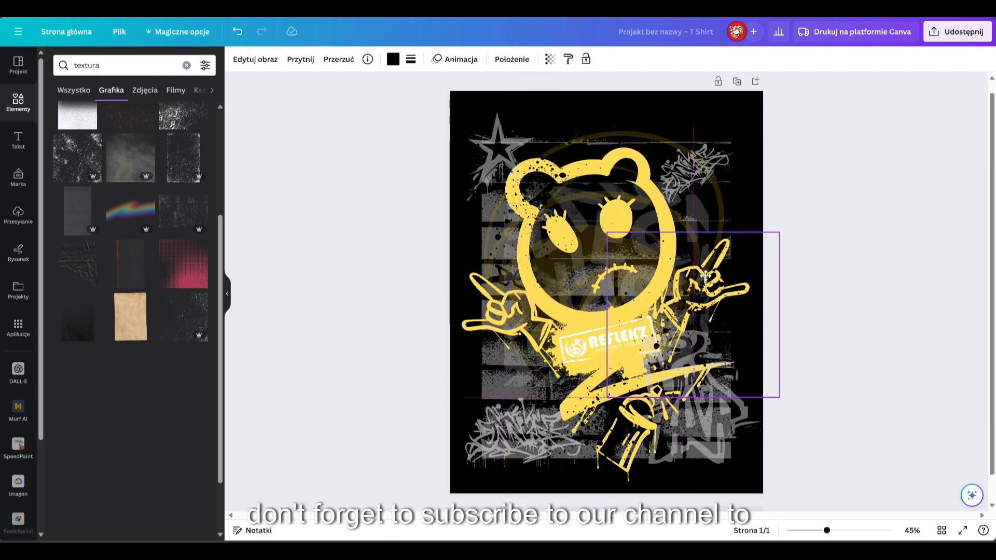
{"action": "left_click", "coordinate": [726, 195]}
{"action": "left_click_drag", "start_coordinate": [722, 282], "coordinate": [453, 294]}
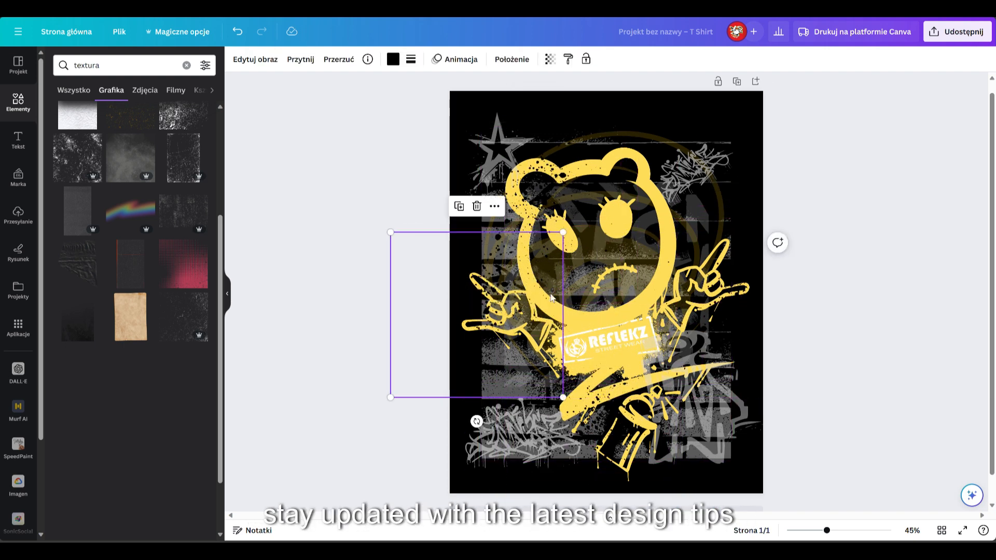
{"action": "left_click", "coordinate": [877, 325]}
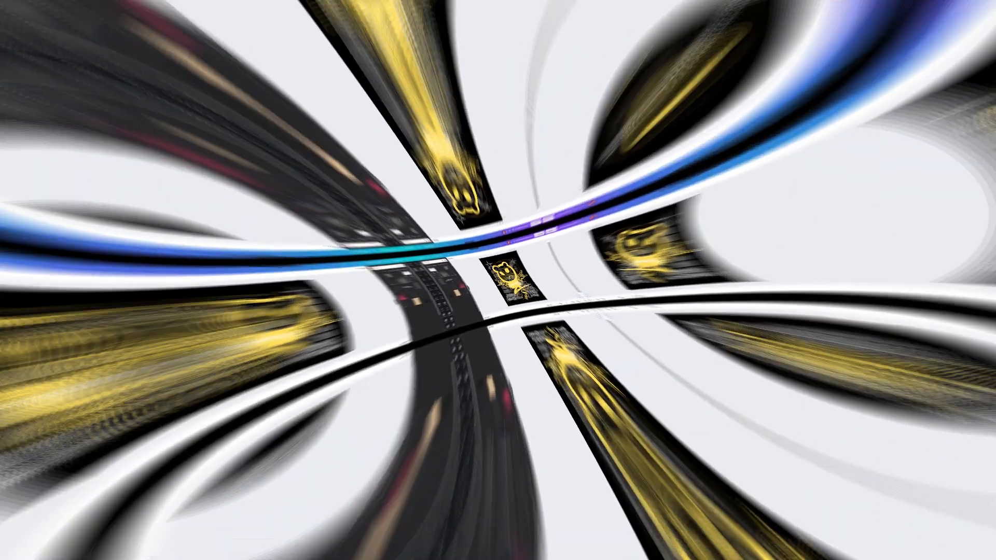